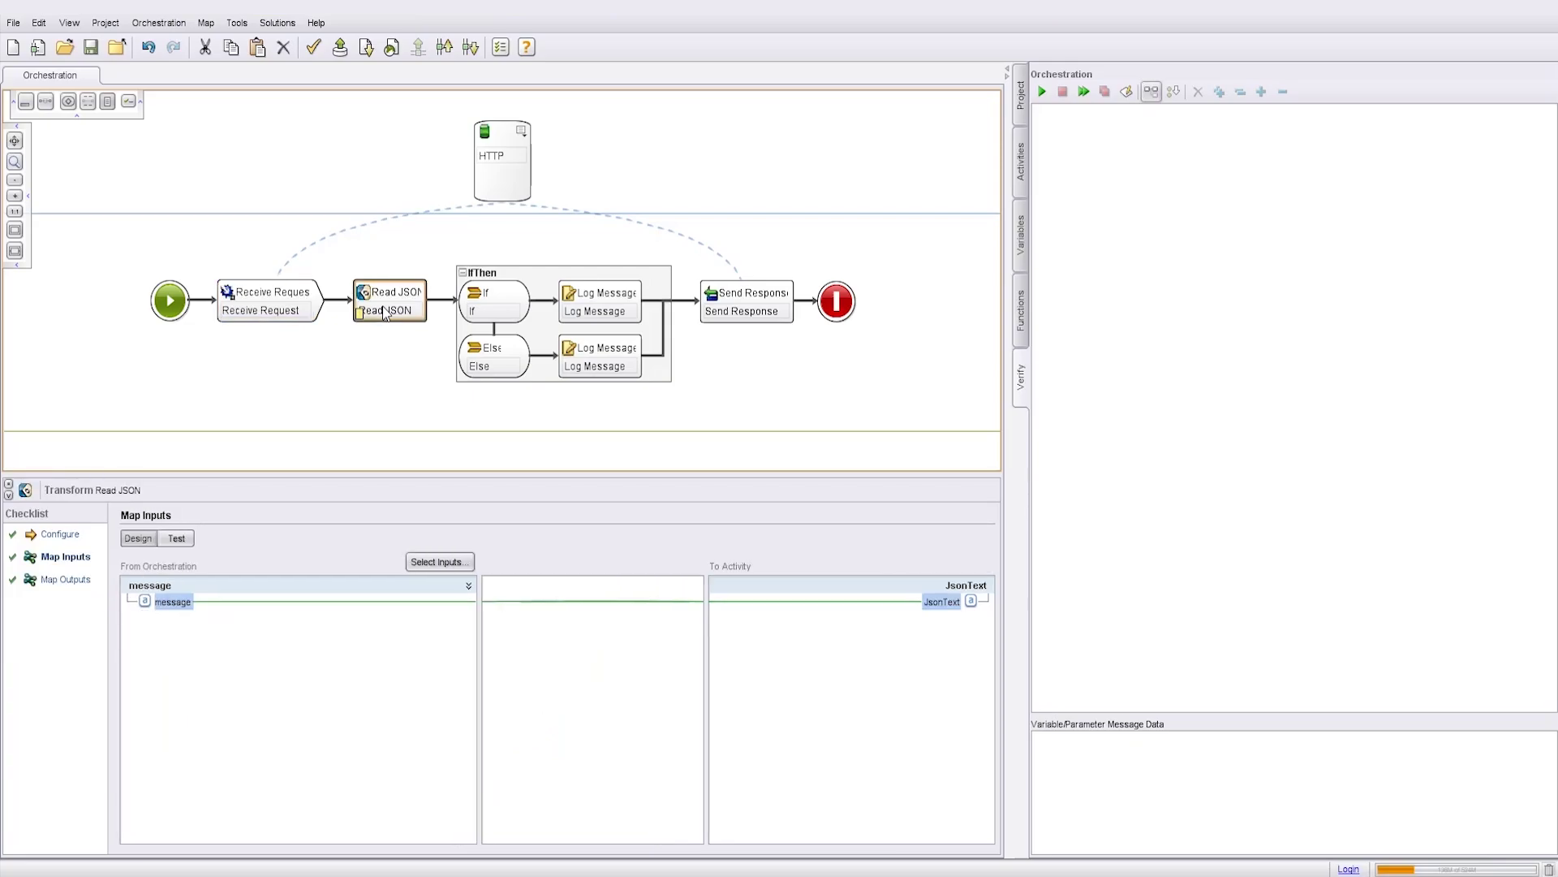
Step: Review the If activity's condition that compares the JSON Country field with 'GB'
drag(386, 314, 515, 309)
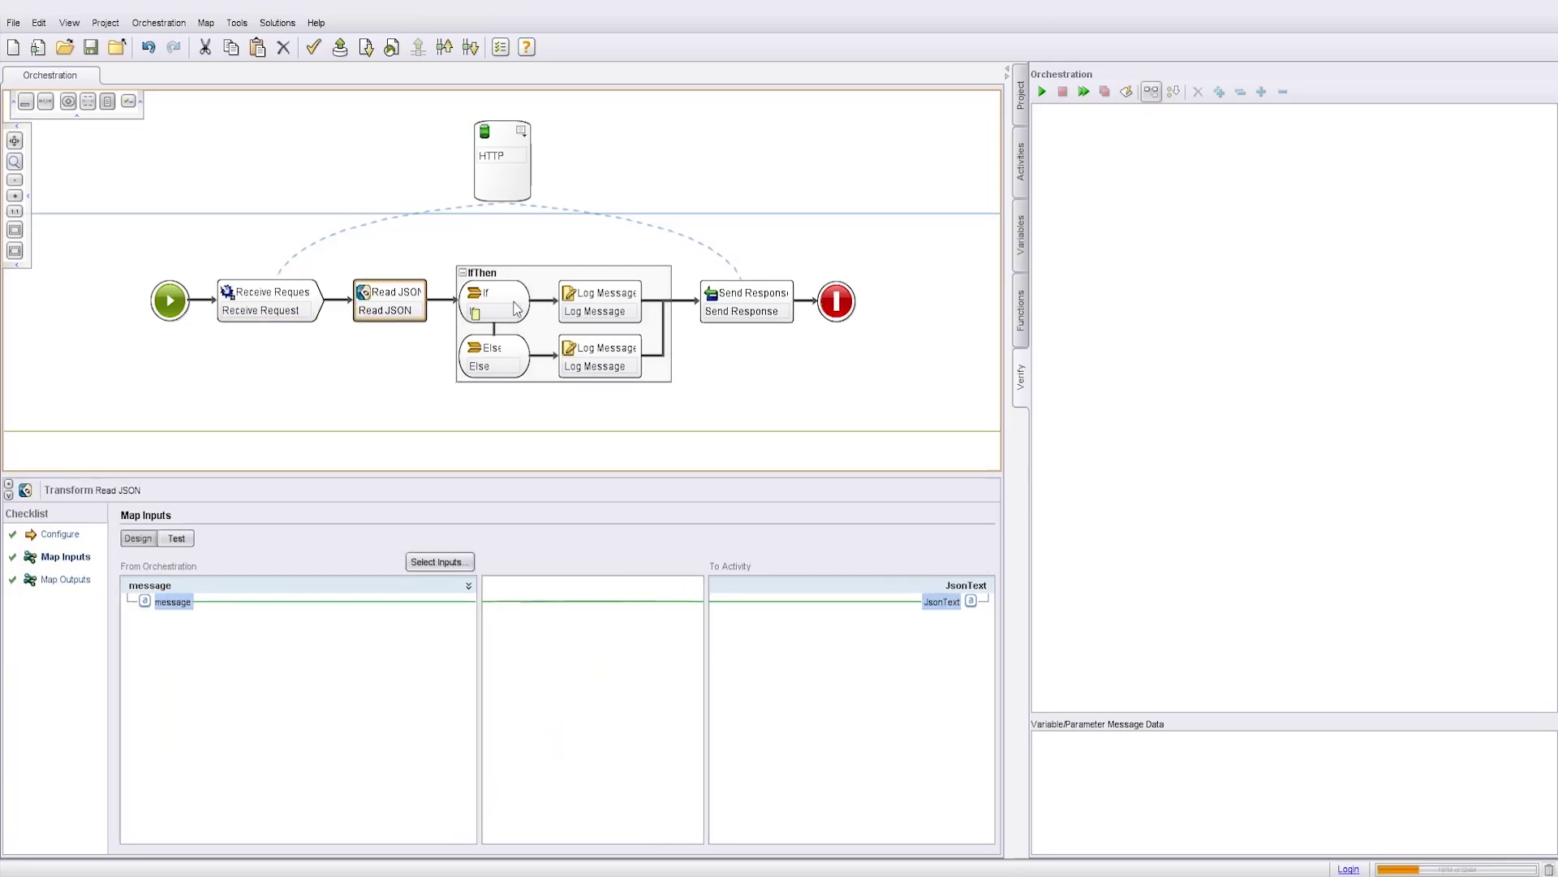
click(516, 308)
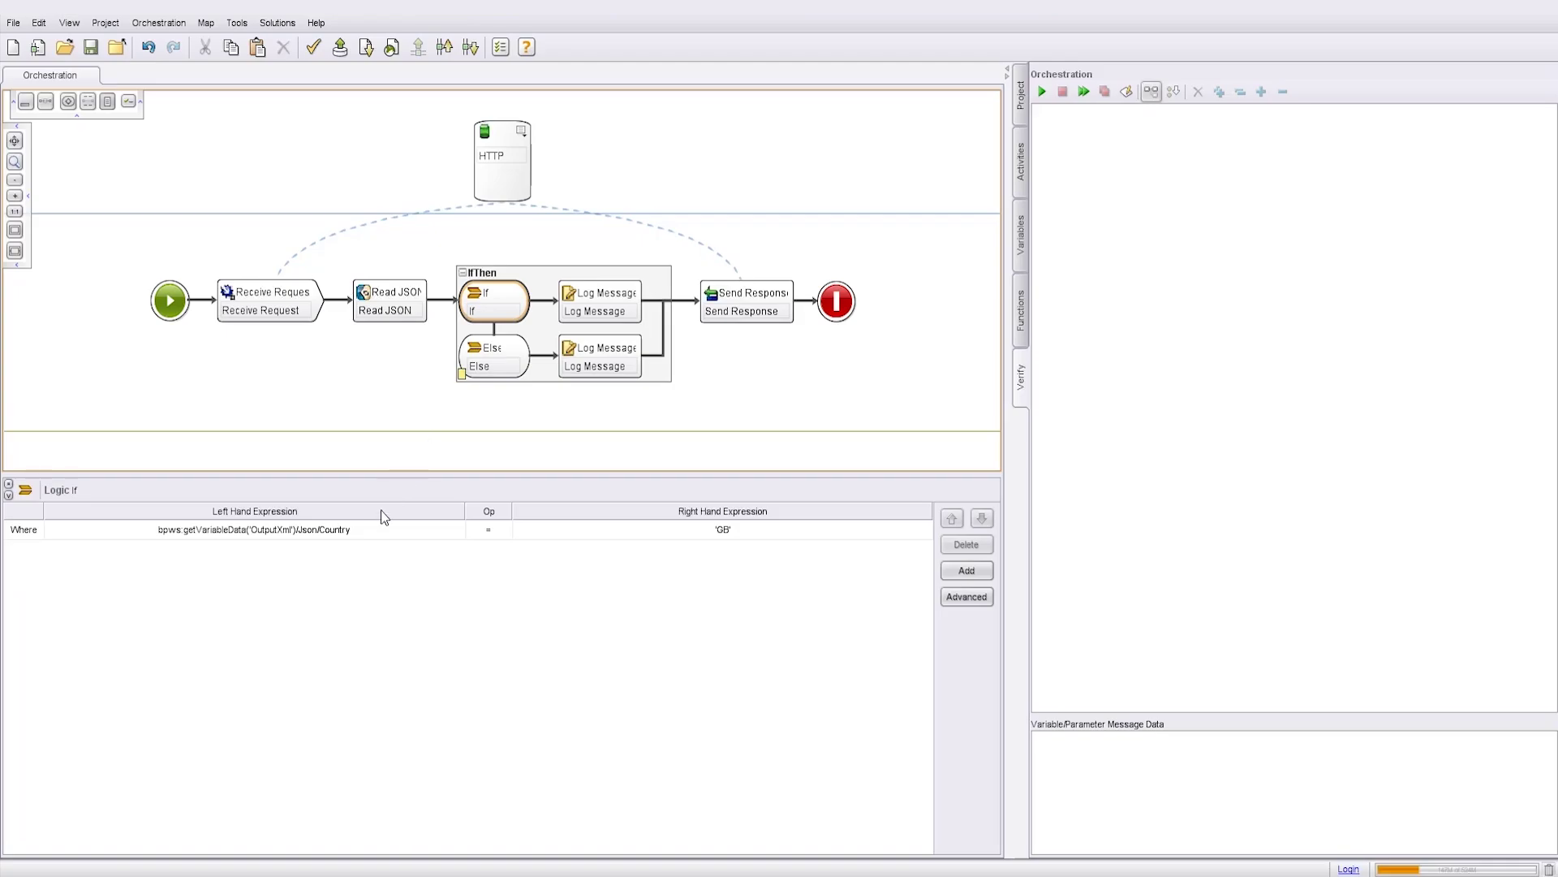
double_click(373, 529)
key(ctrl+a)
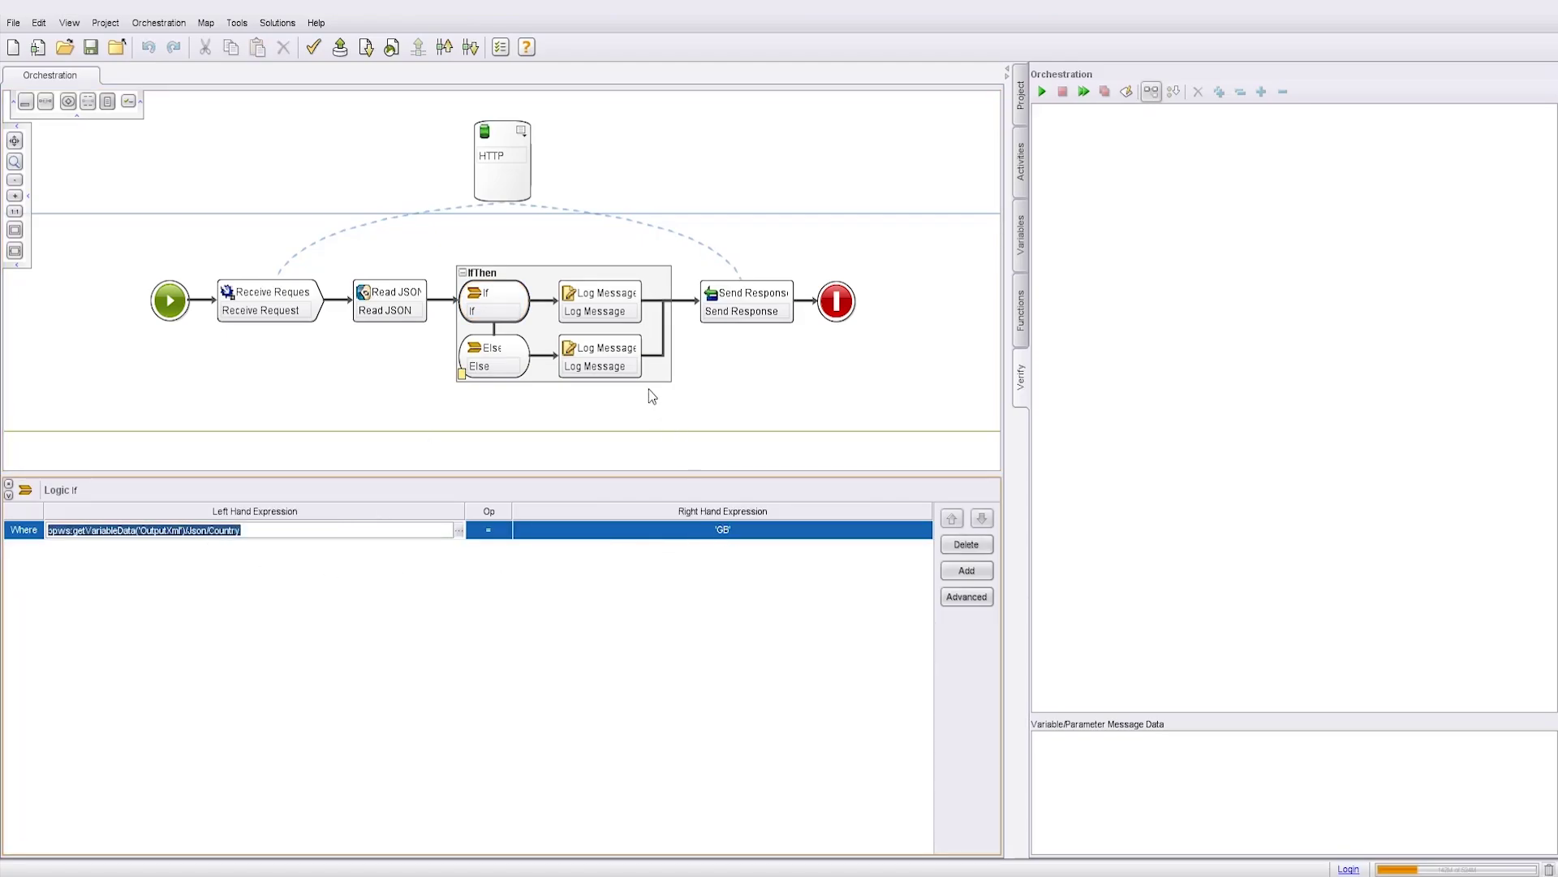
Step: Check the default value defined for the message input of the If branch's Log Message activity, leaving it as is
click(605, 317)
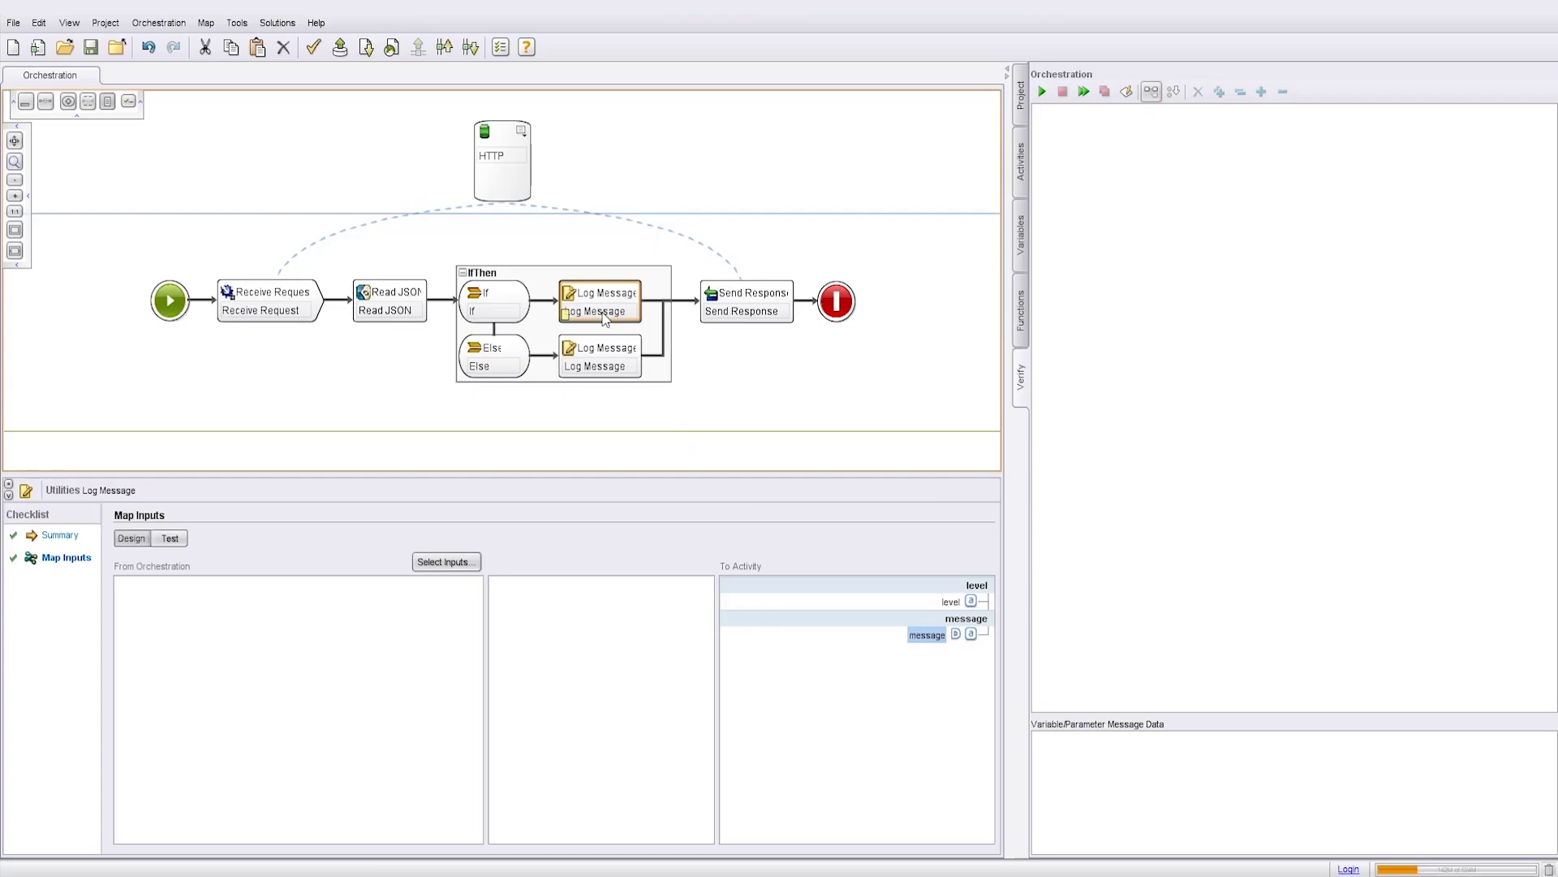
right_click(922, 641)
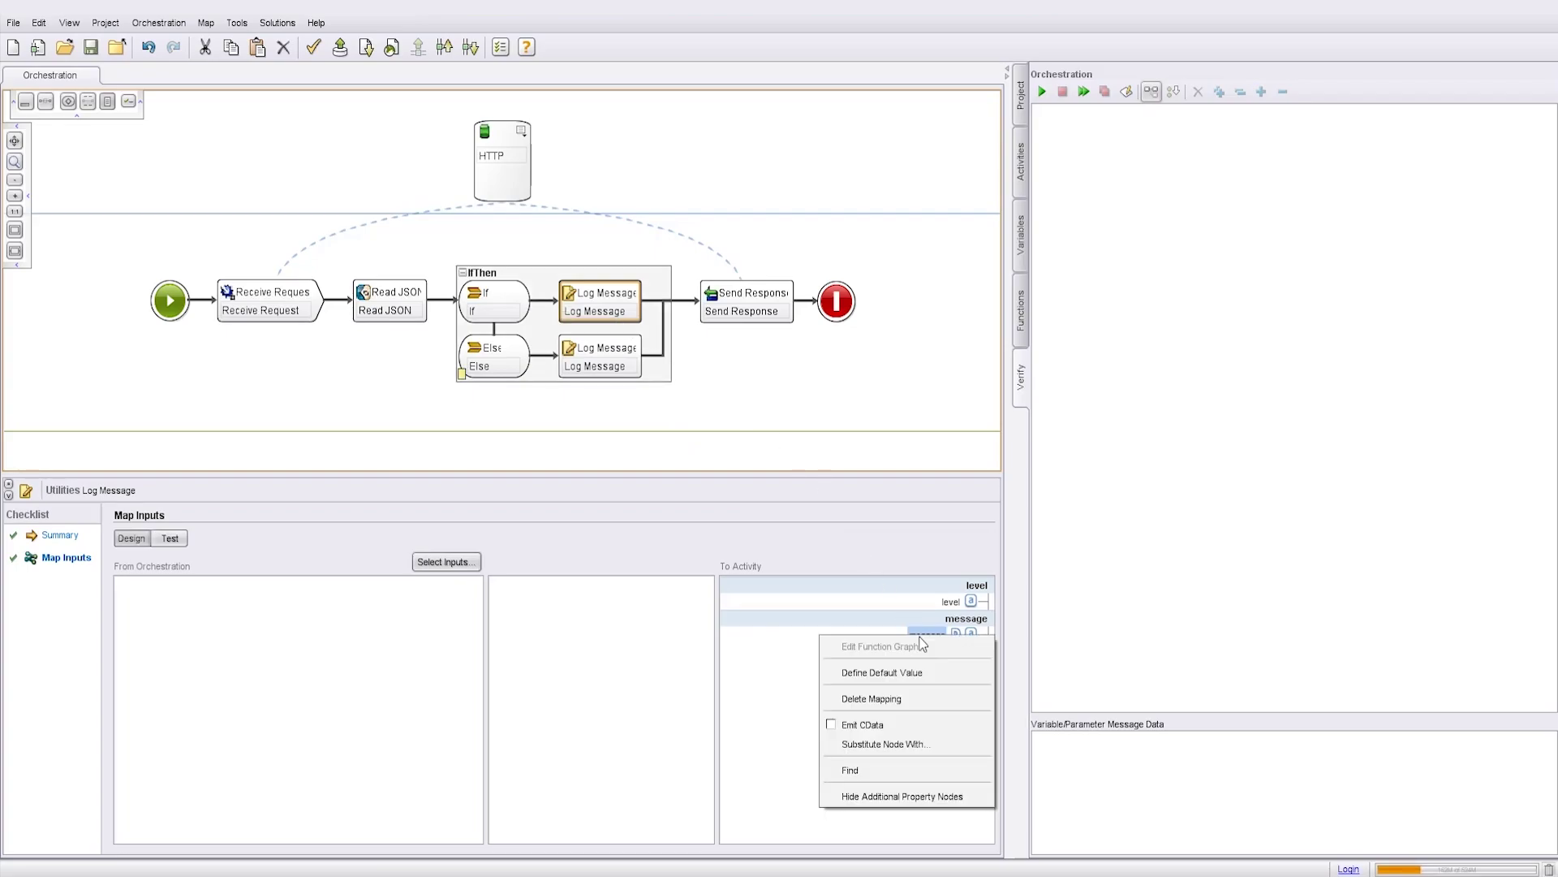
click(882, 672)
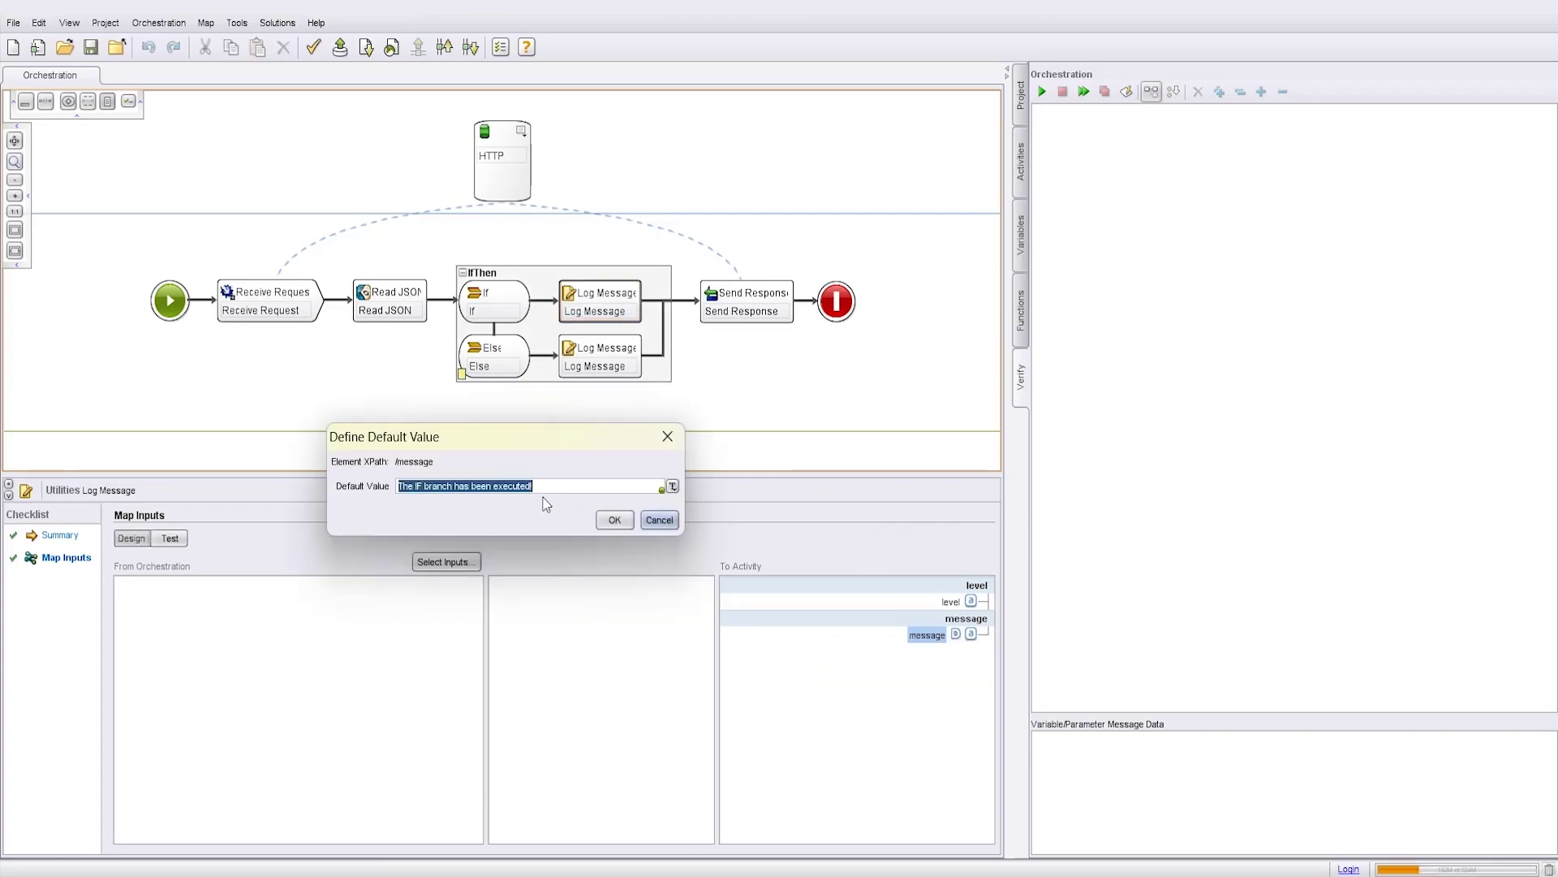
click(673, 522)
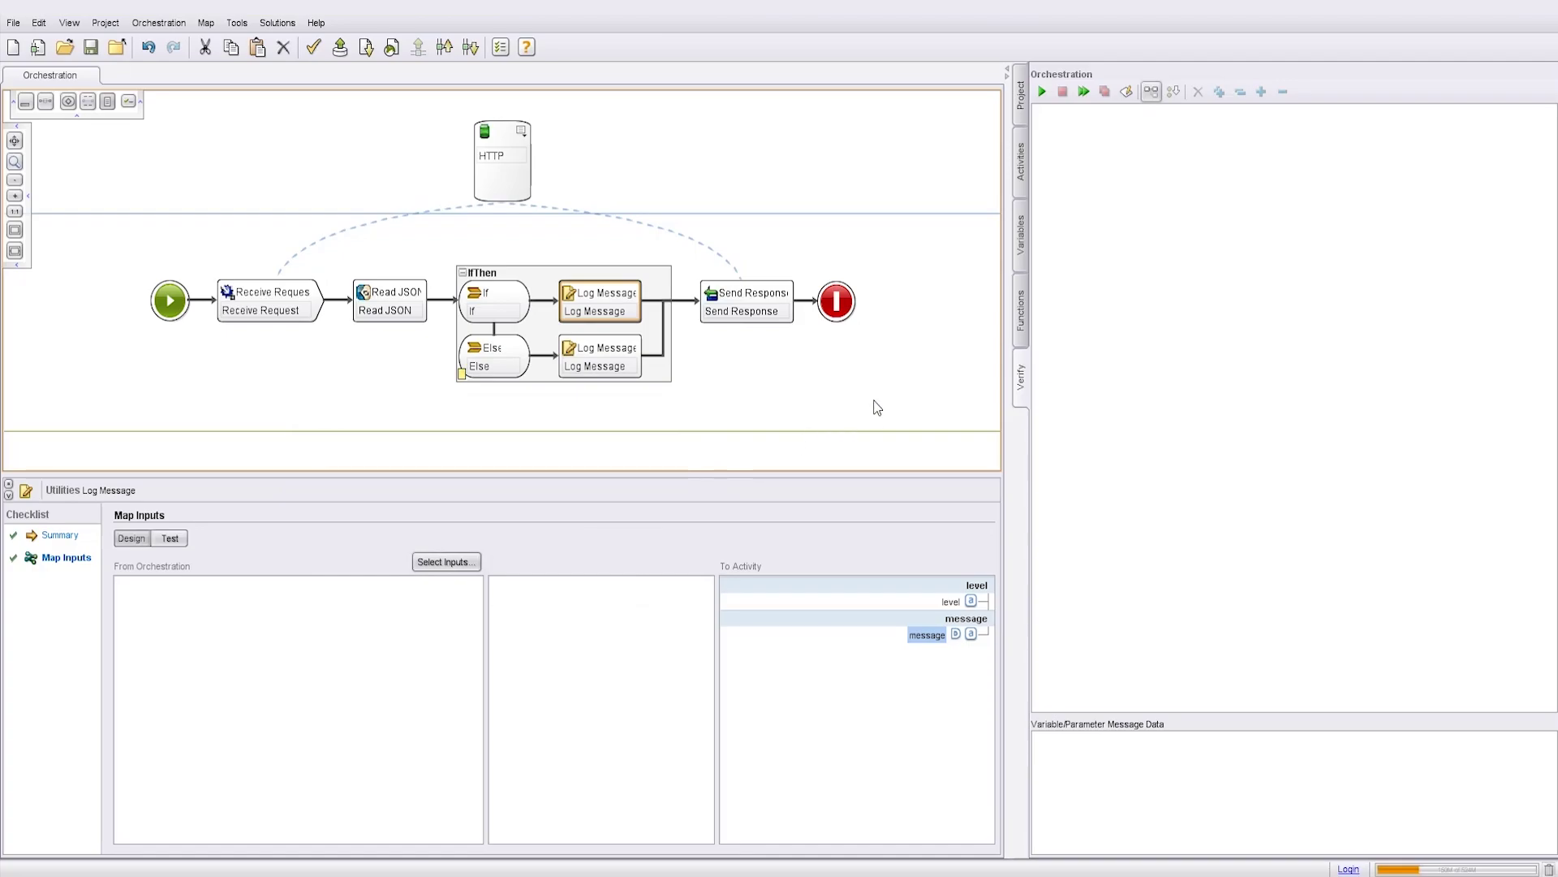
Step: Start the orchestration and submit the prefilled JSON message with Country GB to its inbound connector using the HTTP Post Utility
click(1042, 92)
click(238, 24)
click(288, 80)
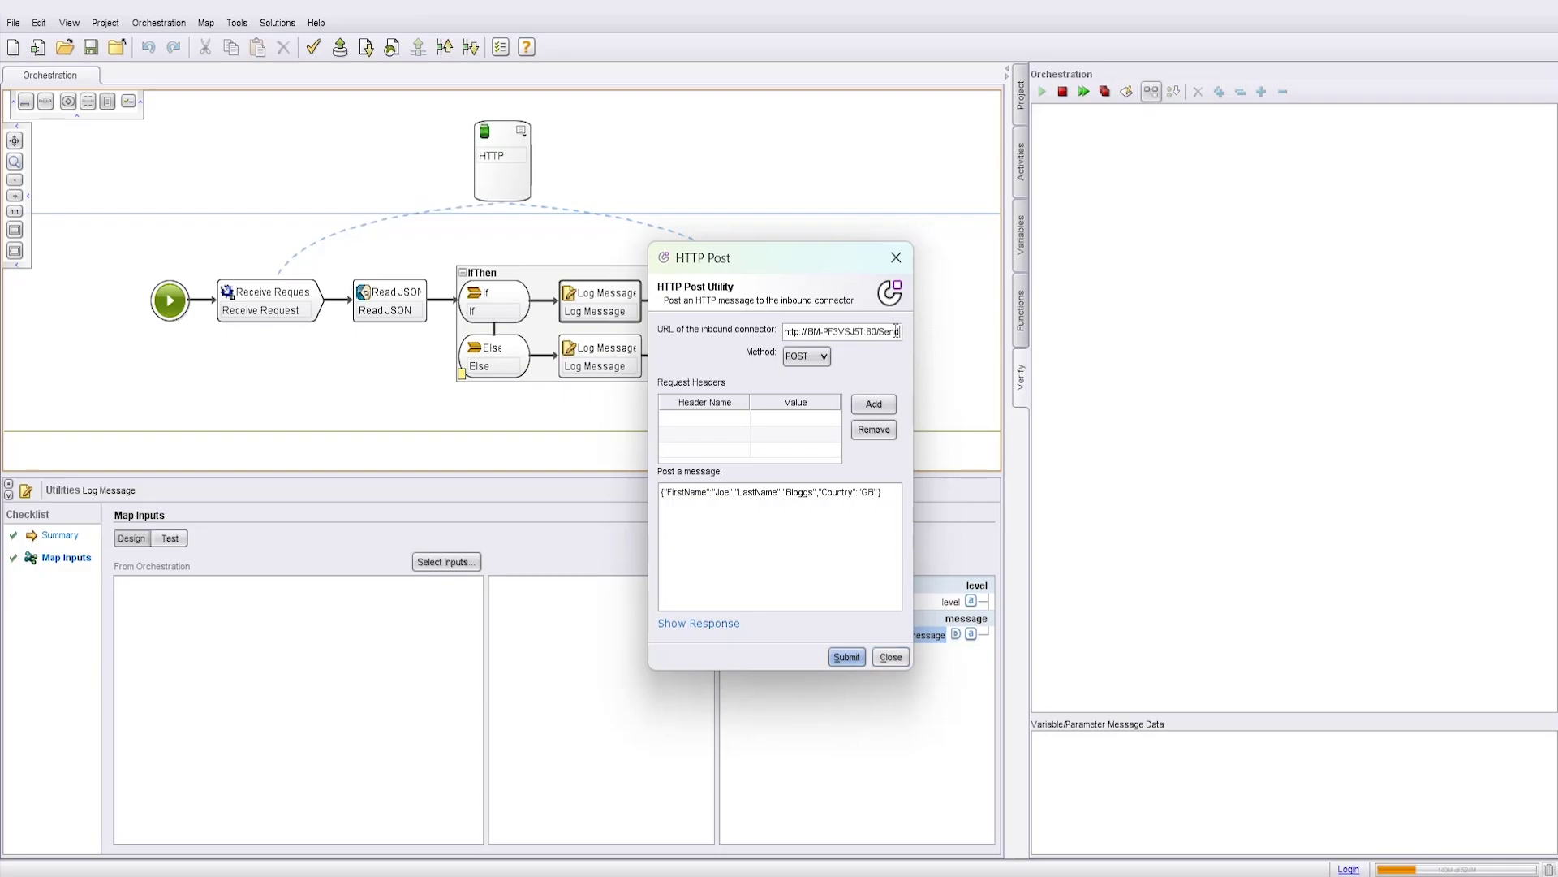
drag(901, 332, 747, 324)
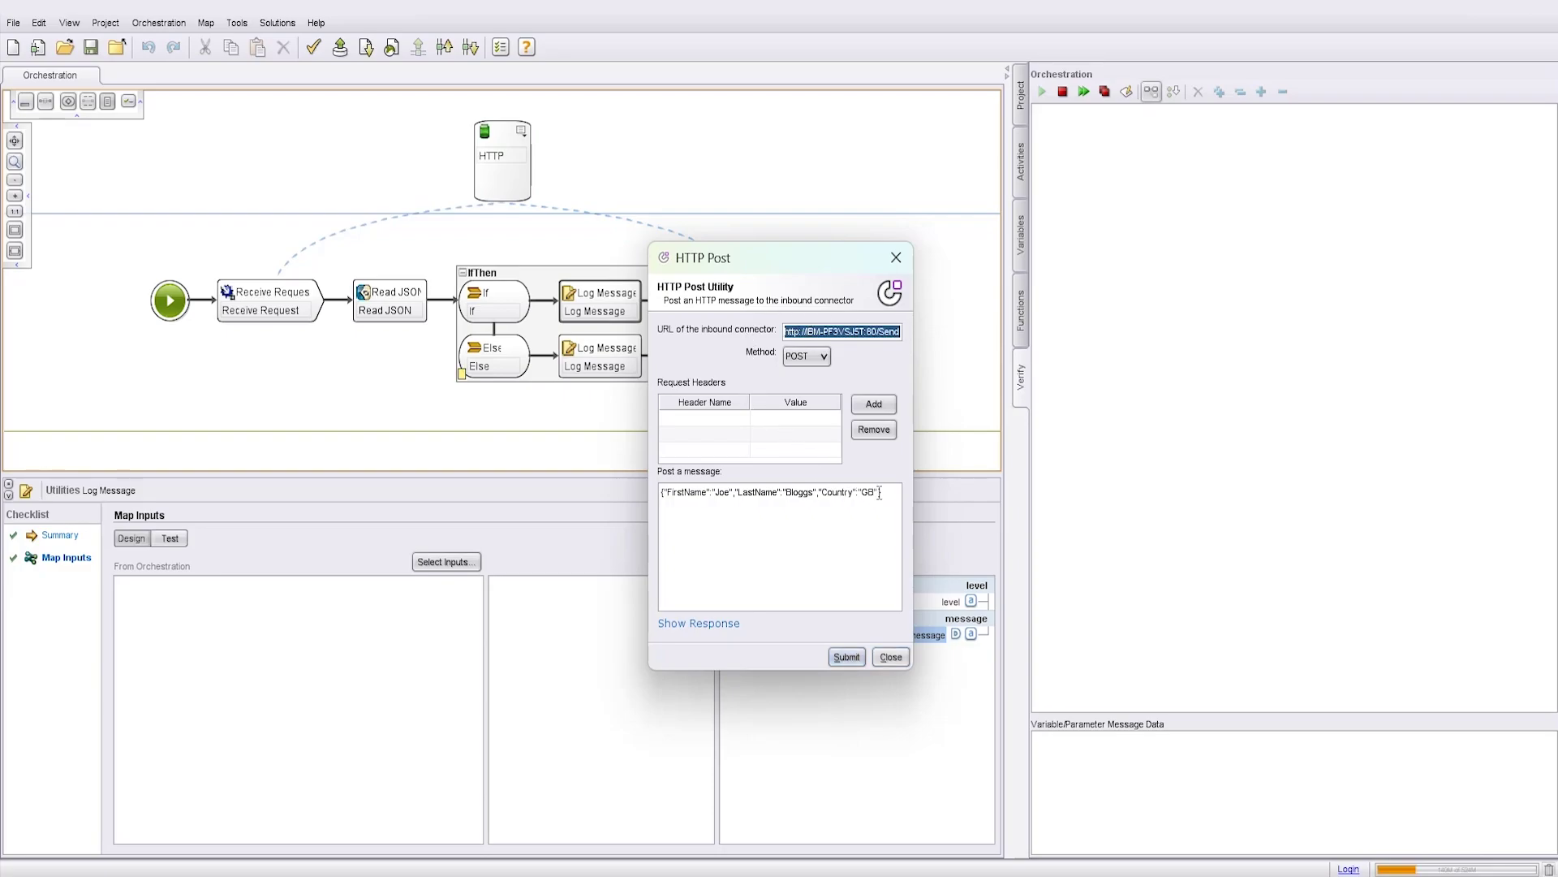
drag(884, 492, 747, 485)
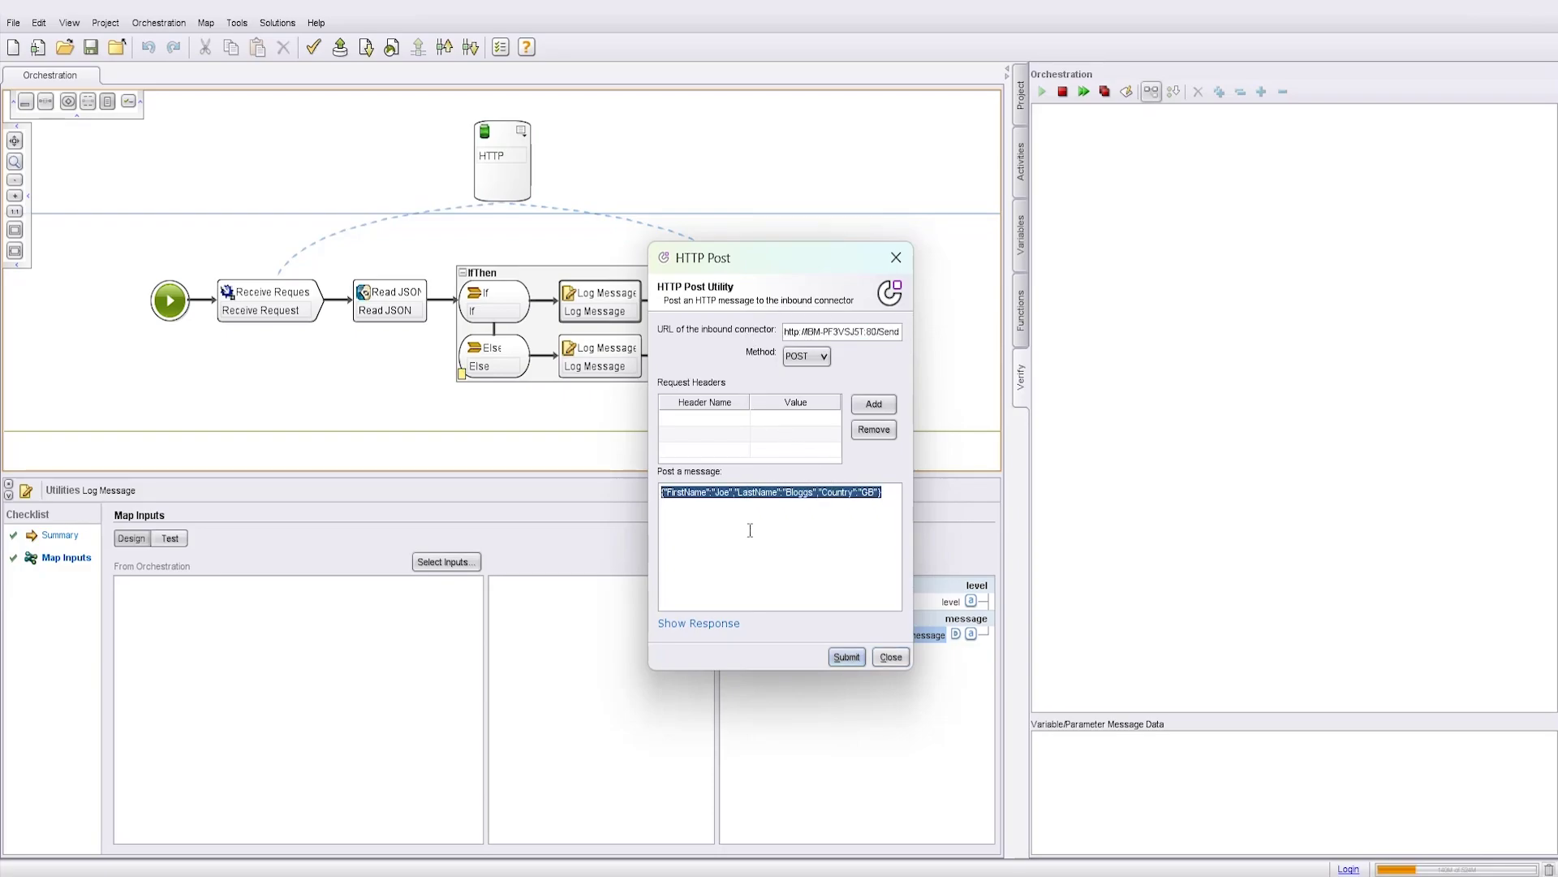
click(847, 657)
click(891, 657)
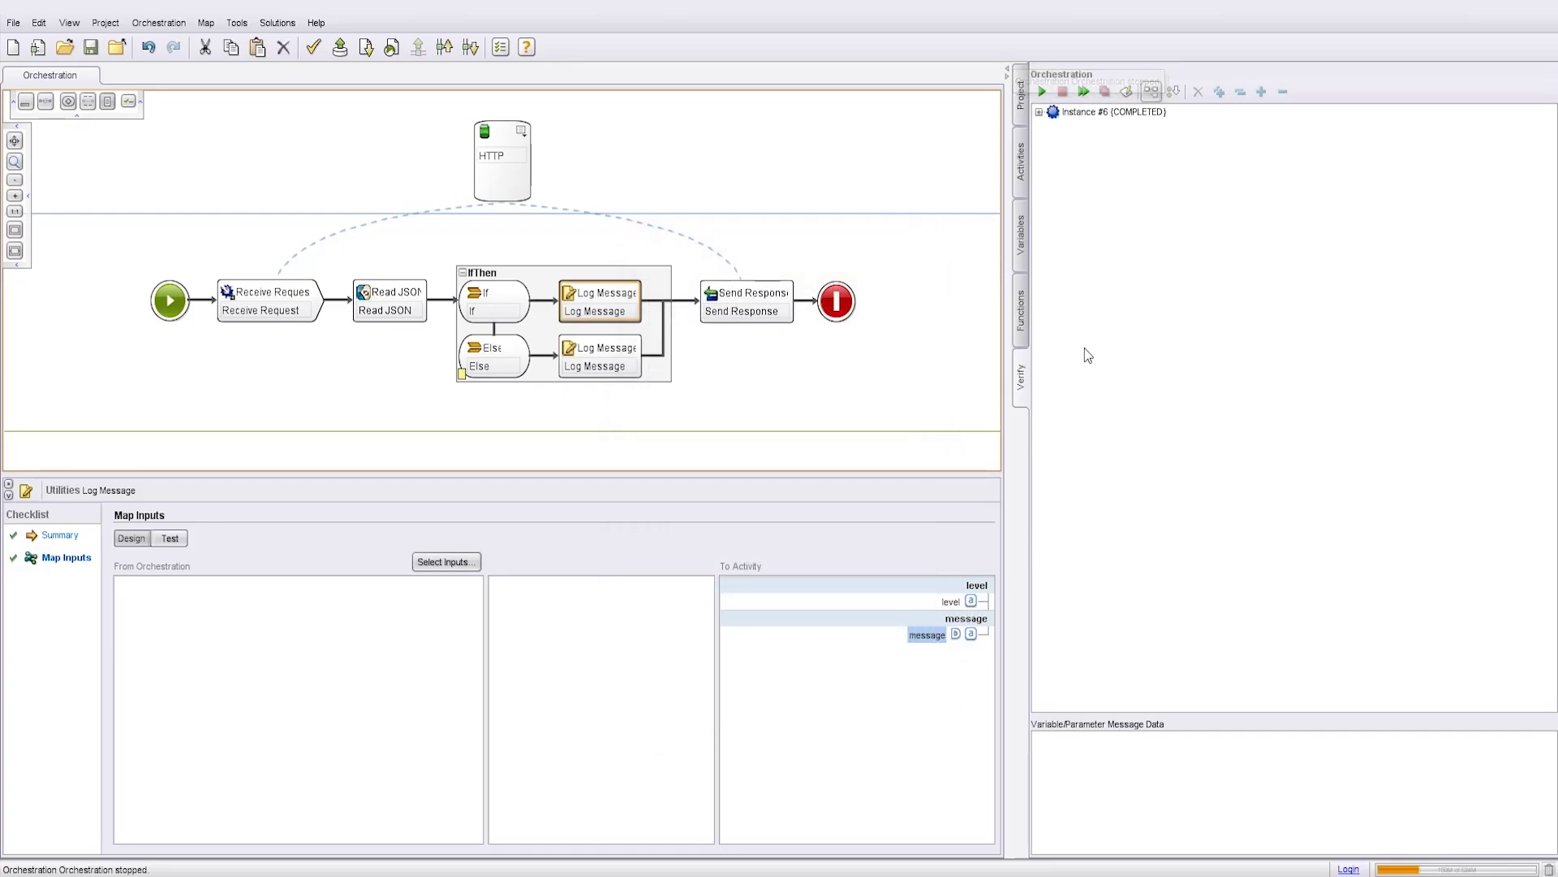
Step: Examine the message passed to the Log Message activity within IfThen in the completed orchestration instance
click(1039, 112)
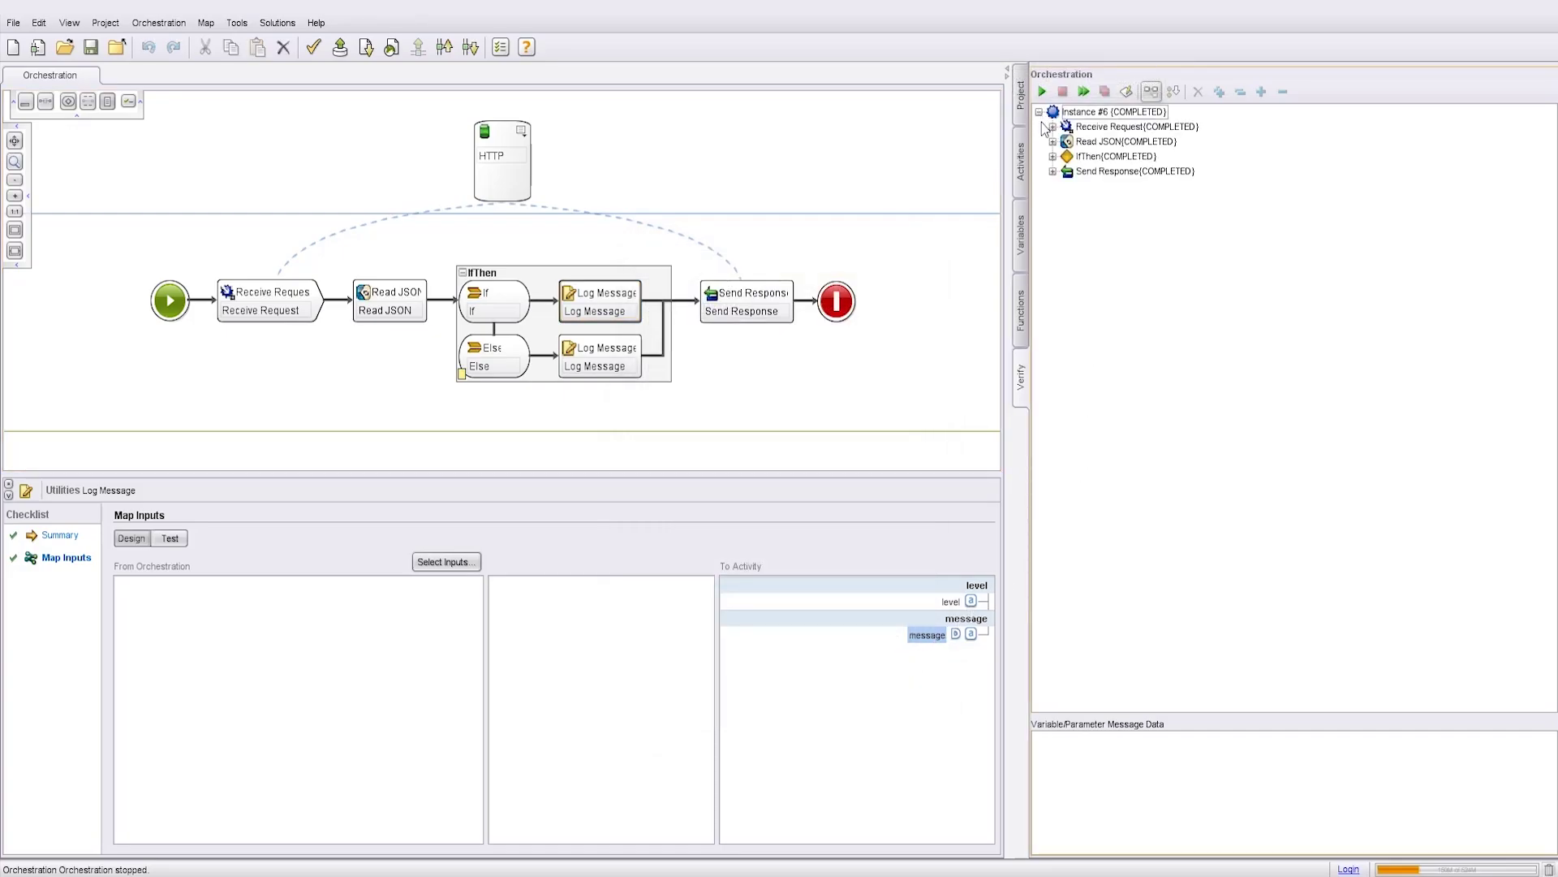
click(1053, 156)
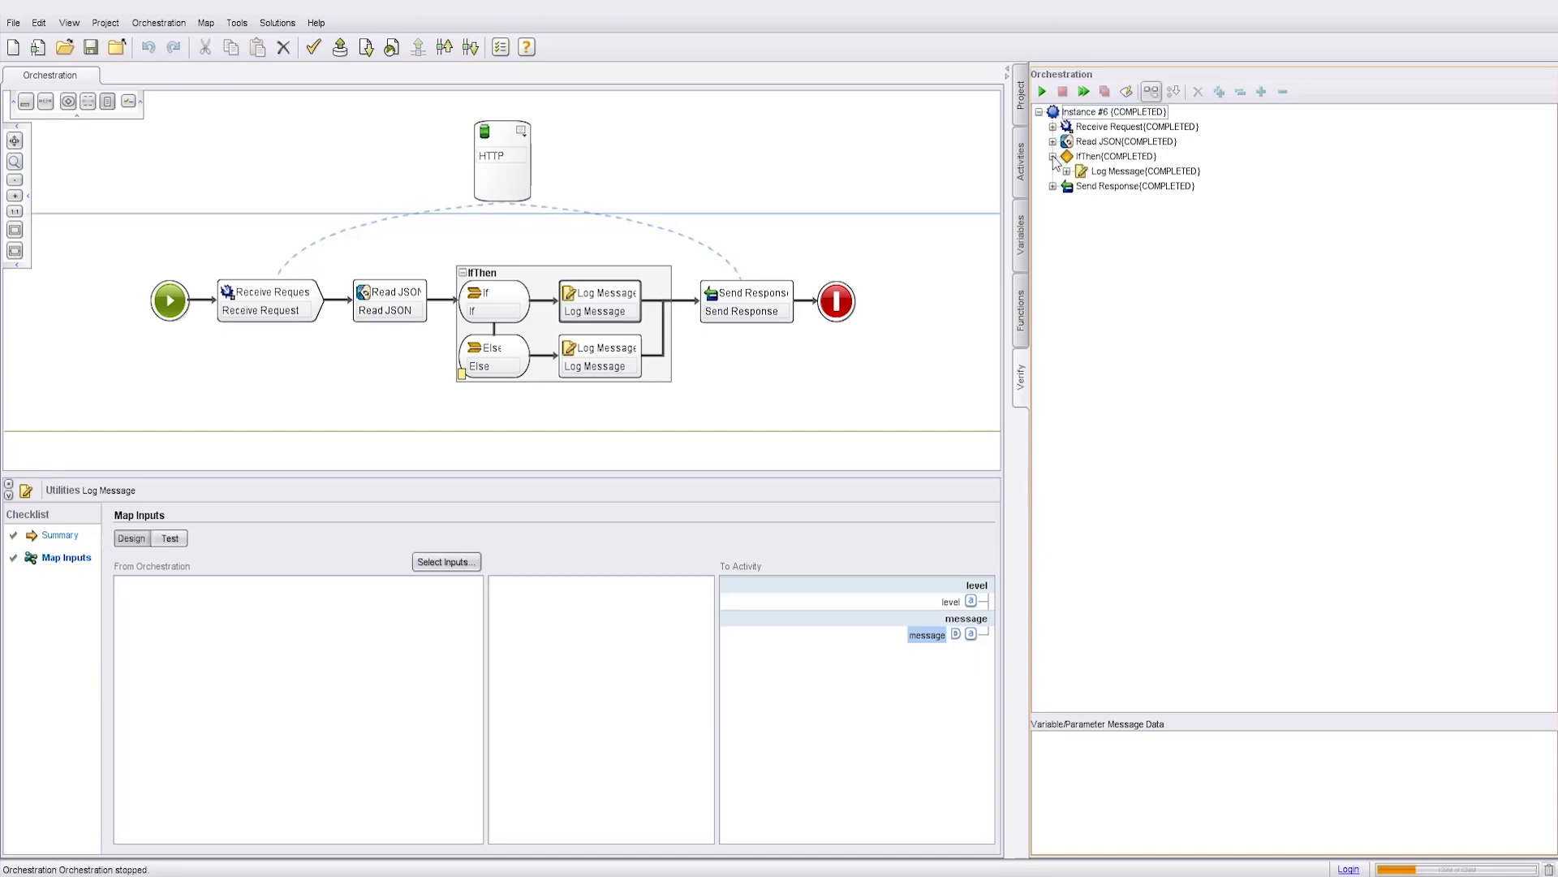
click(1066, 171)
click(1080, 185)
click(1094, 216)
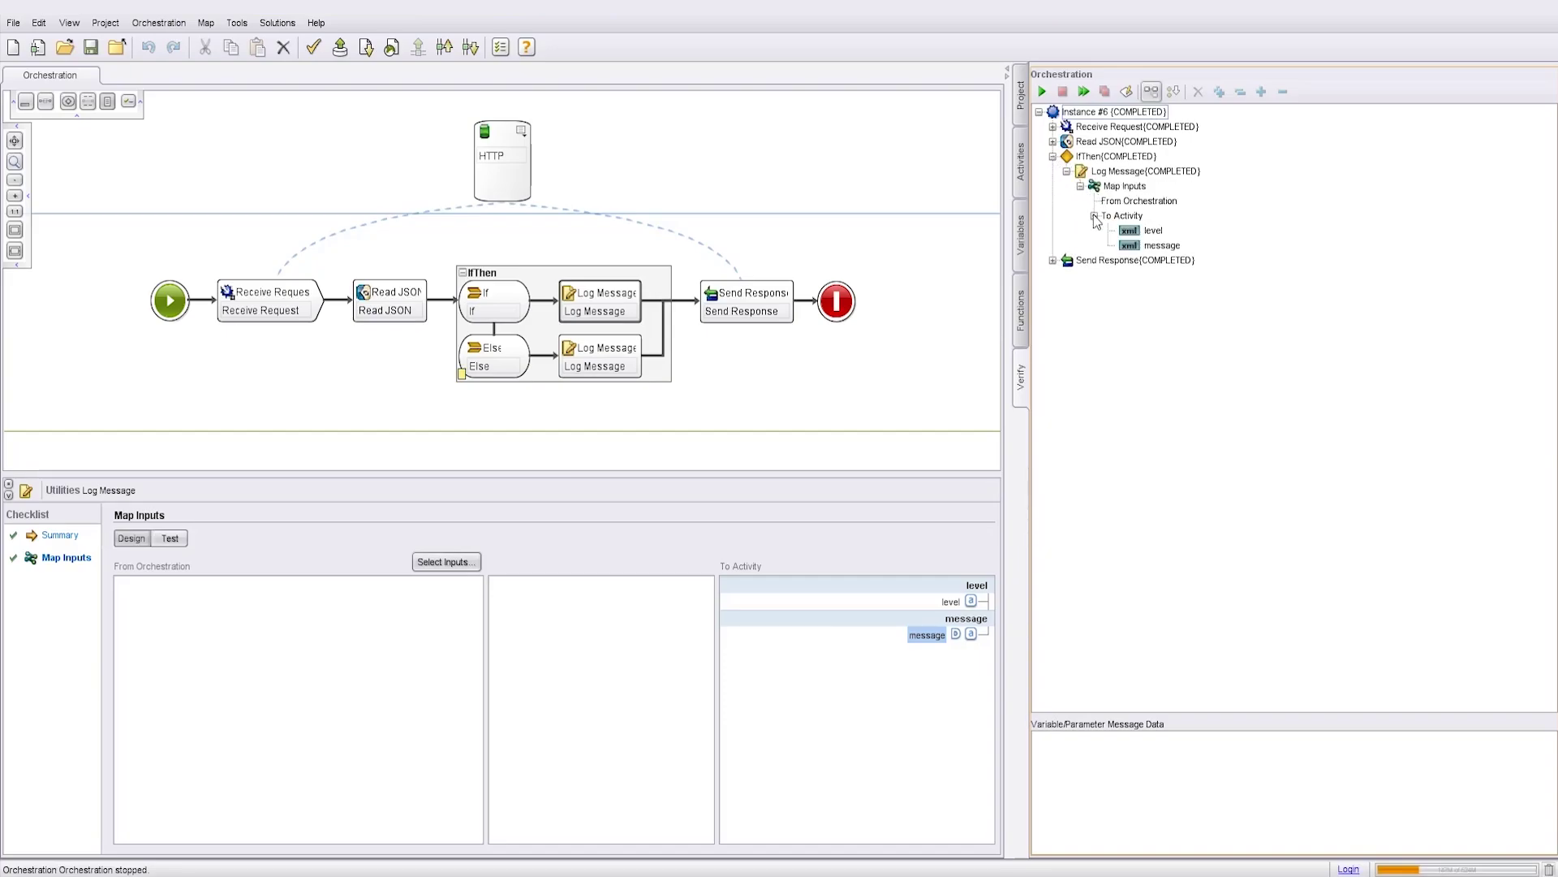
click(1156, 245)
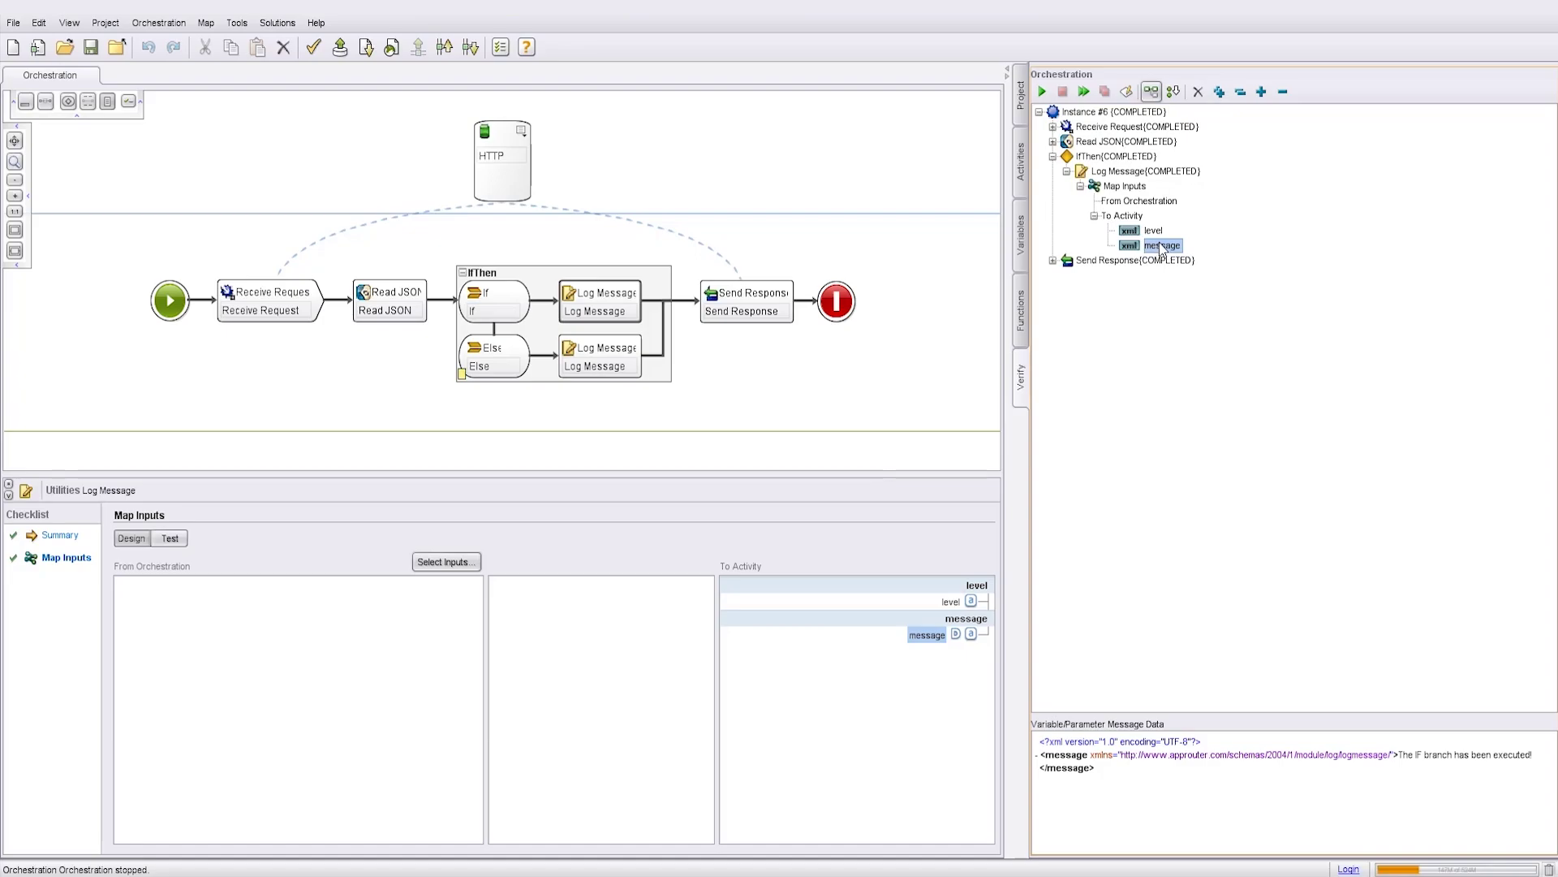
drag(1533, 756, 1398, 763)
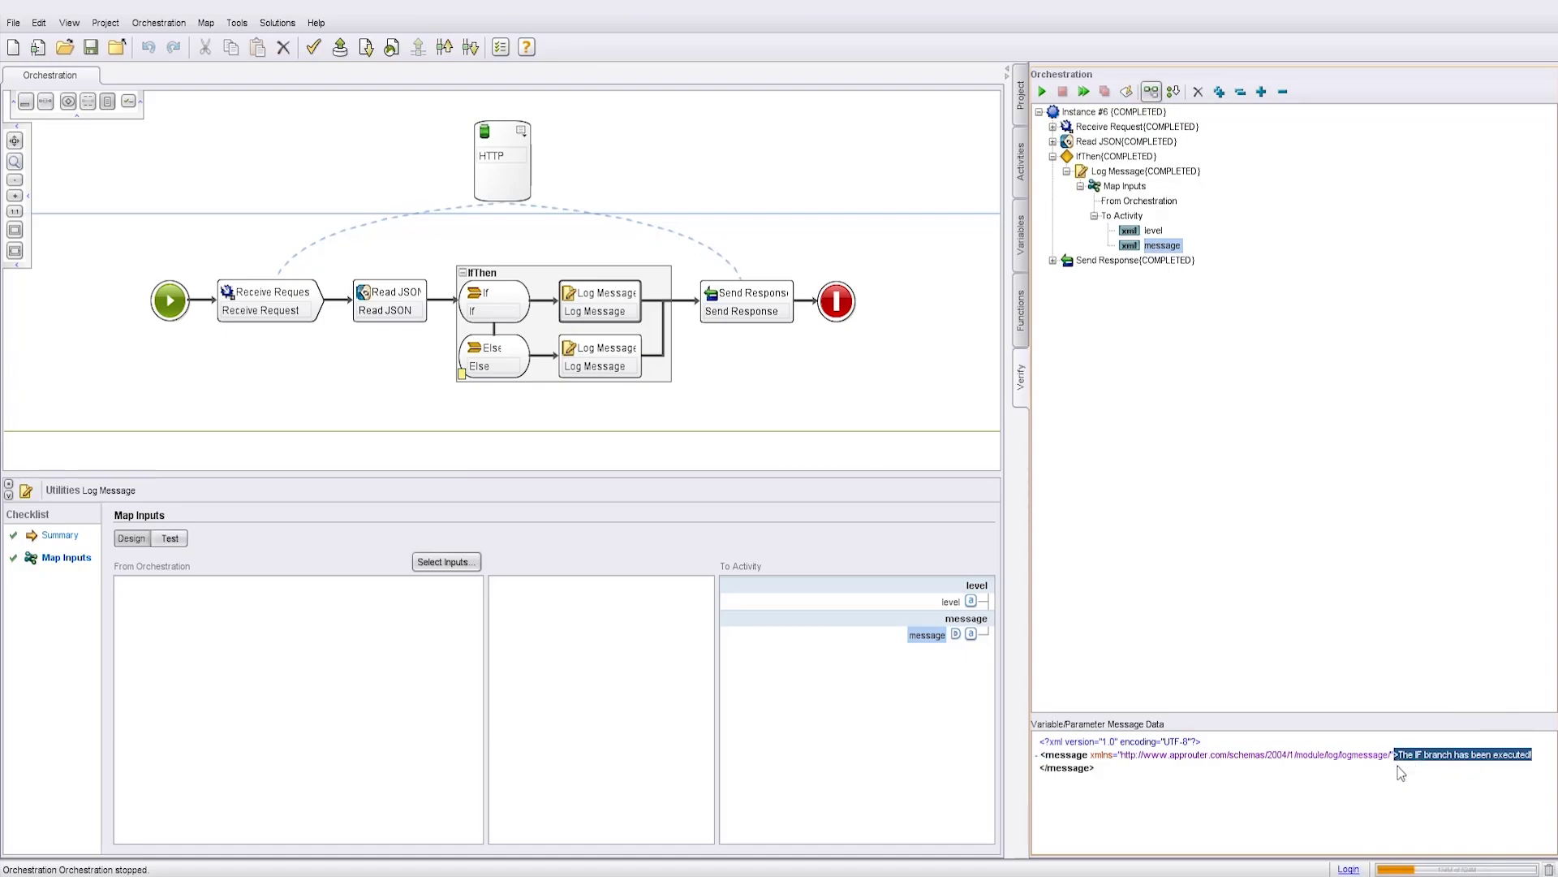
Step: Examine the body passed to the Send Response activity in the completed orchestration instance
click(1052, 261)
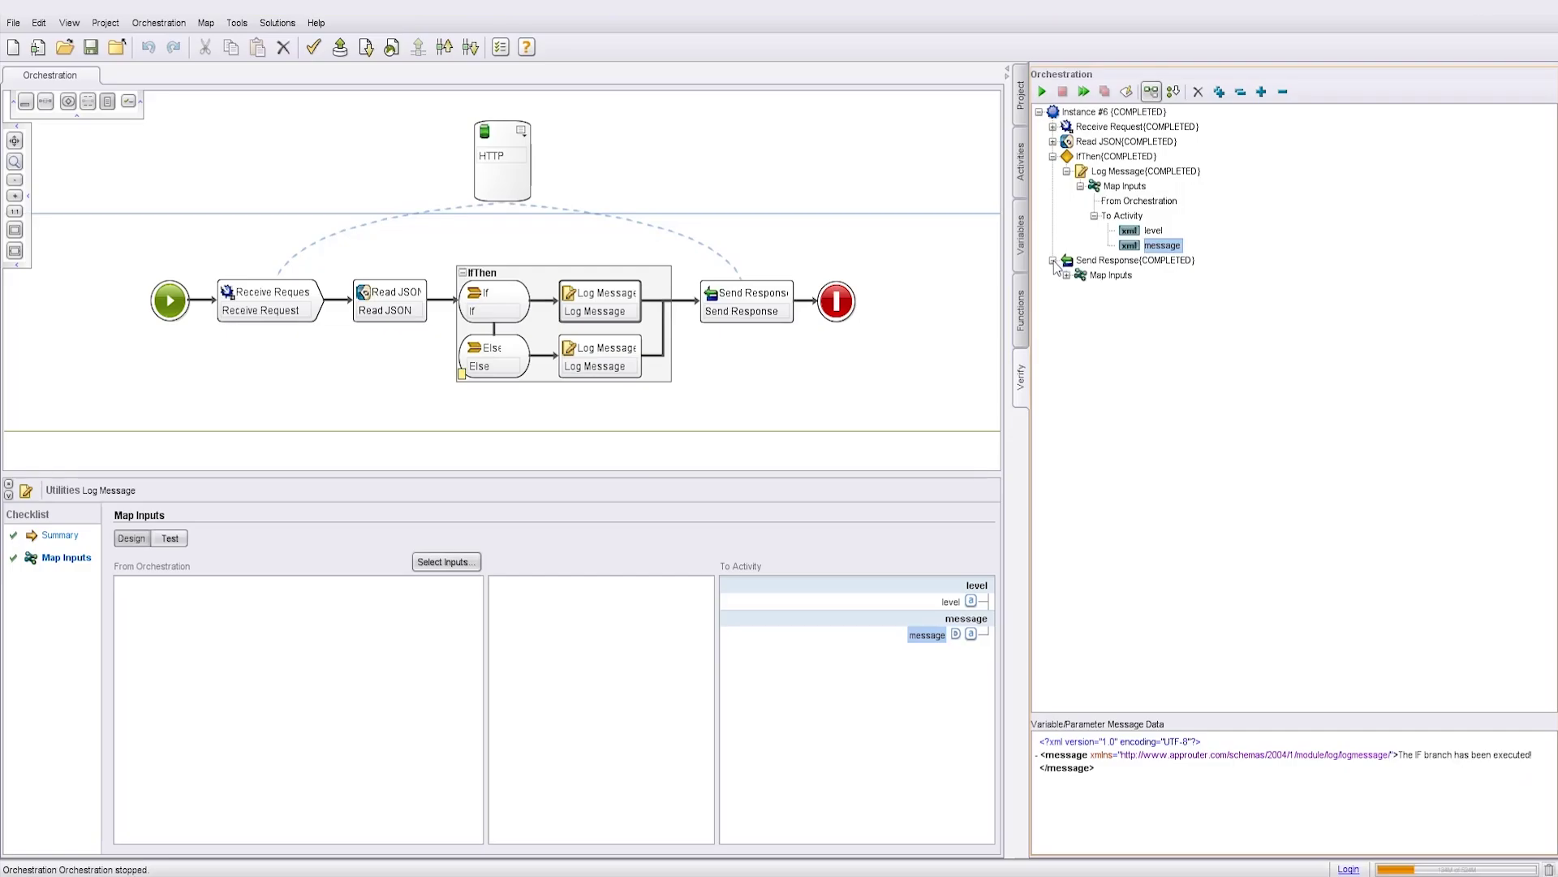
click(1067, 275)
click(1080, 306)
click(1140, 320)
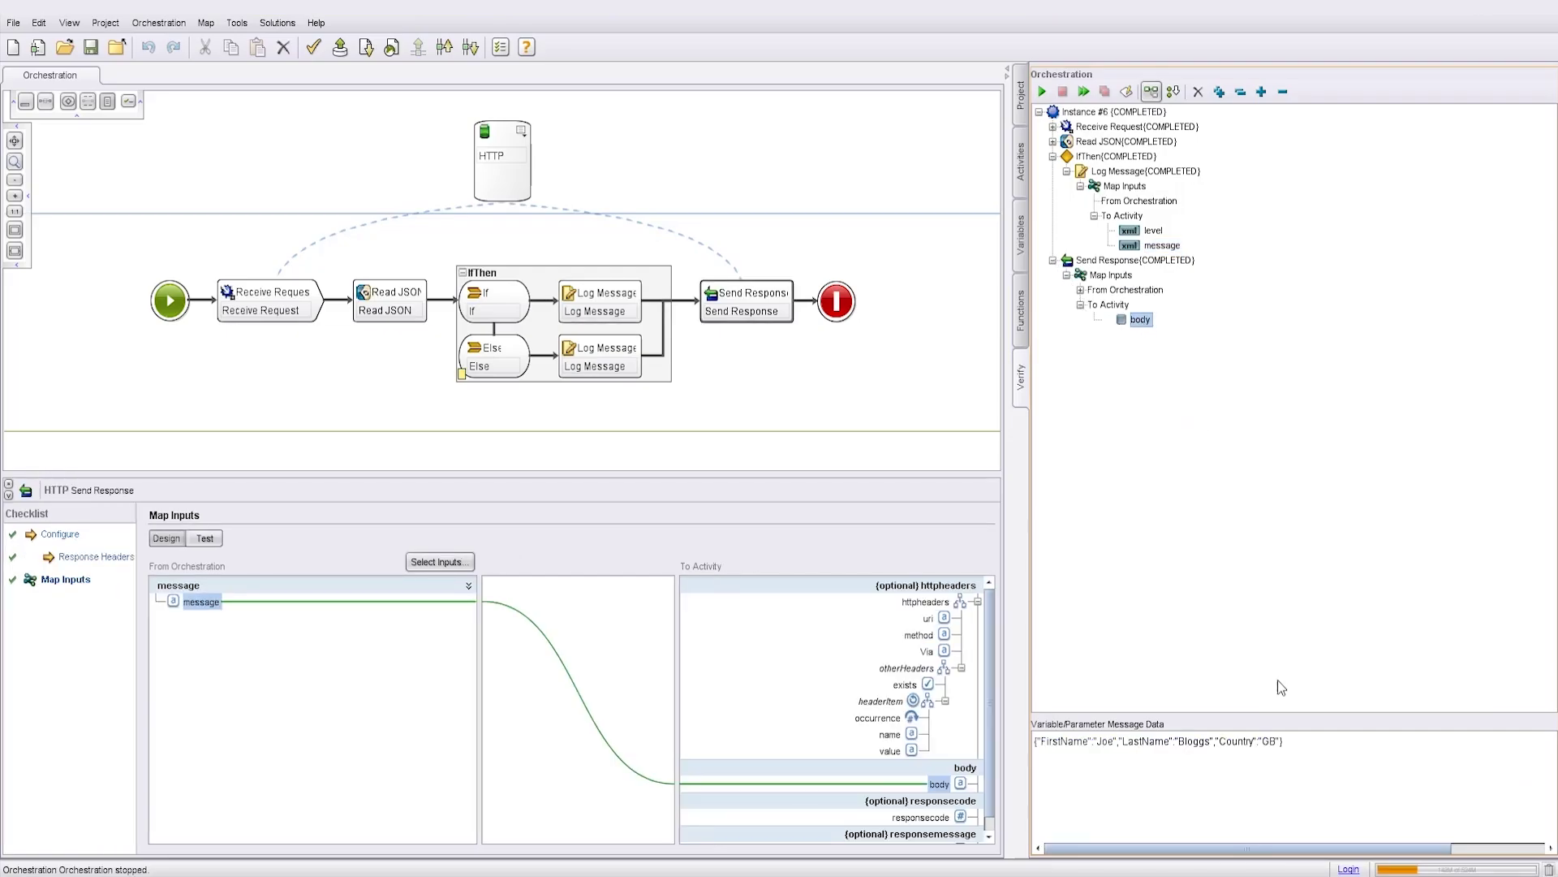
triple_click(1266, 740)
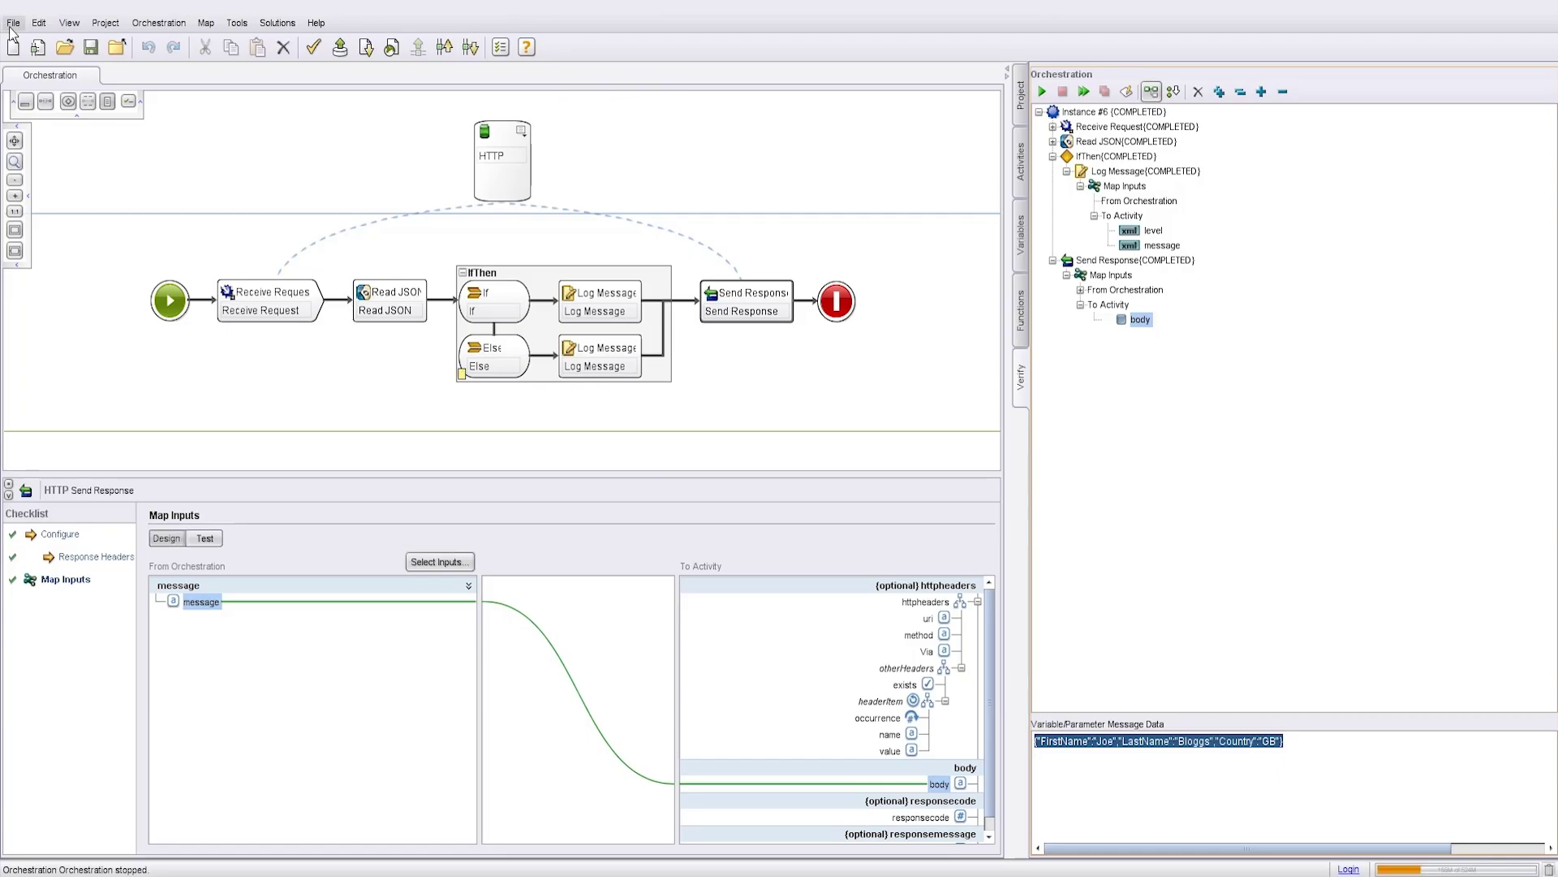
Step: Save the project and export it to the Documents folder as Demo.par
click(14, 25)
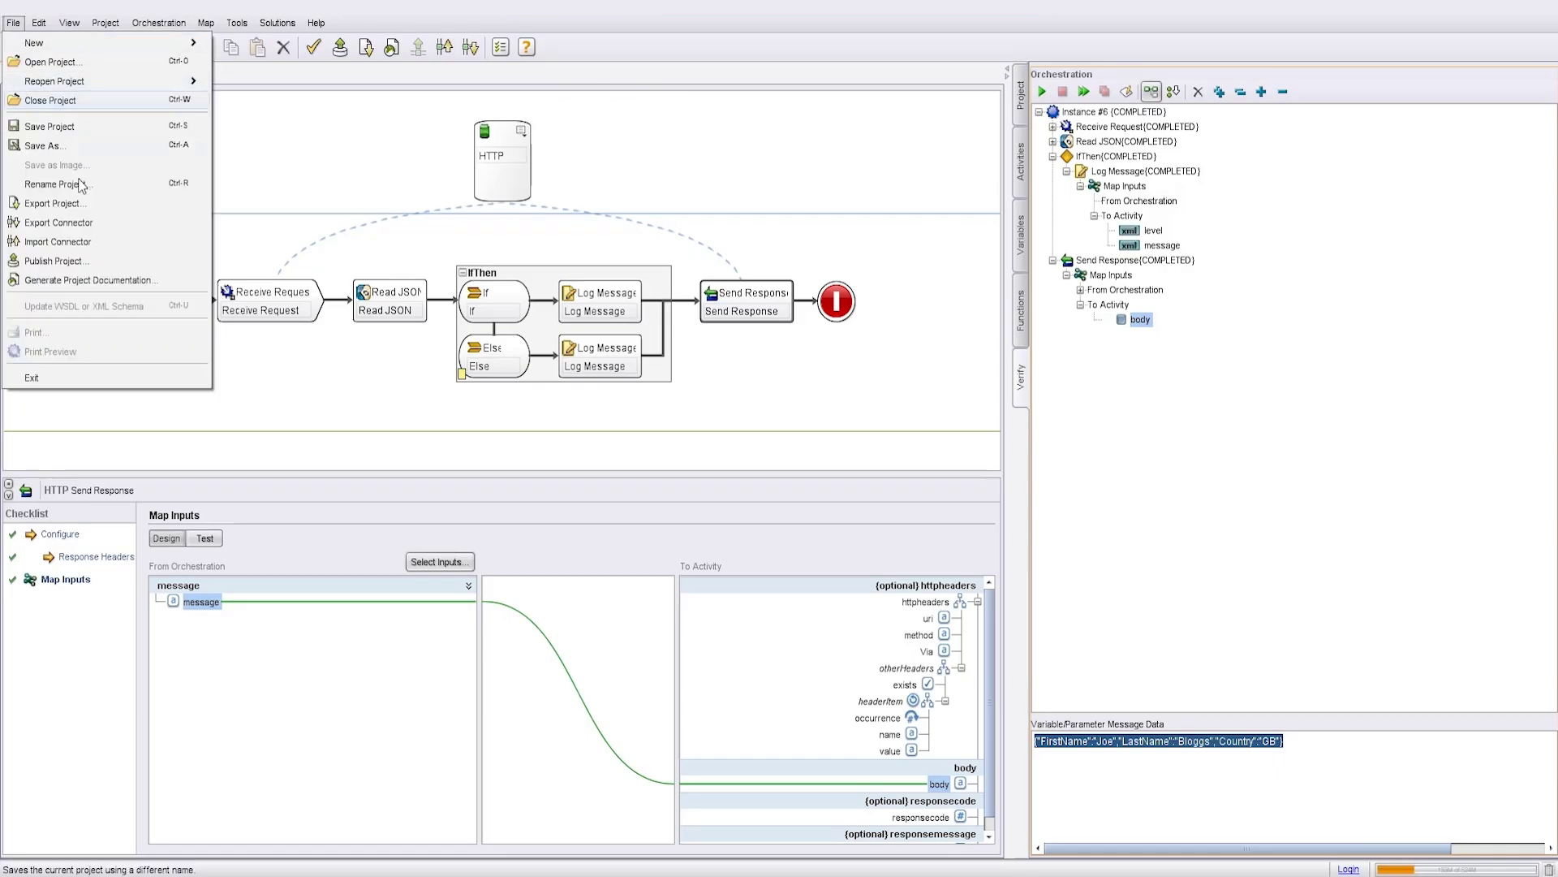
click(81, 206)
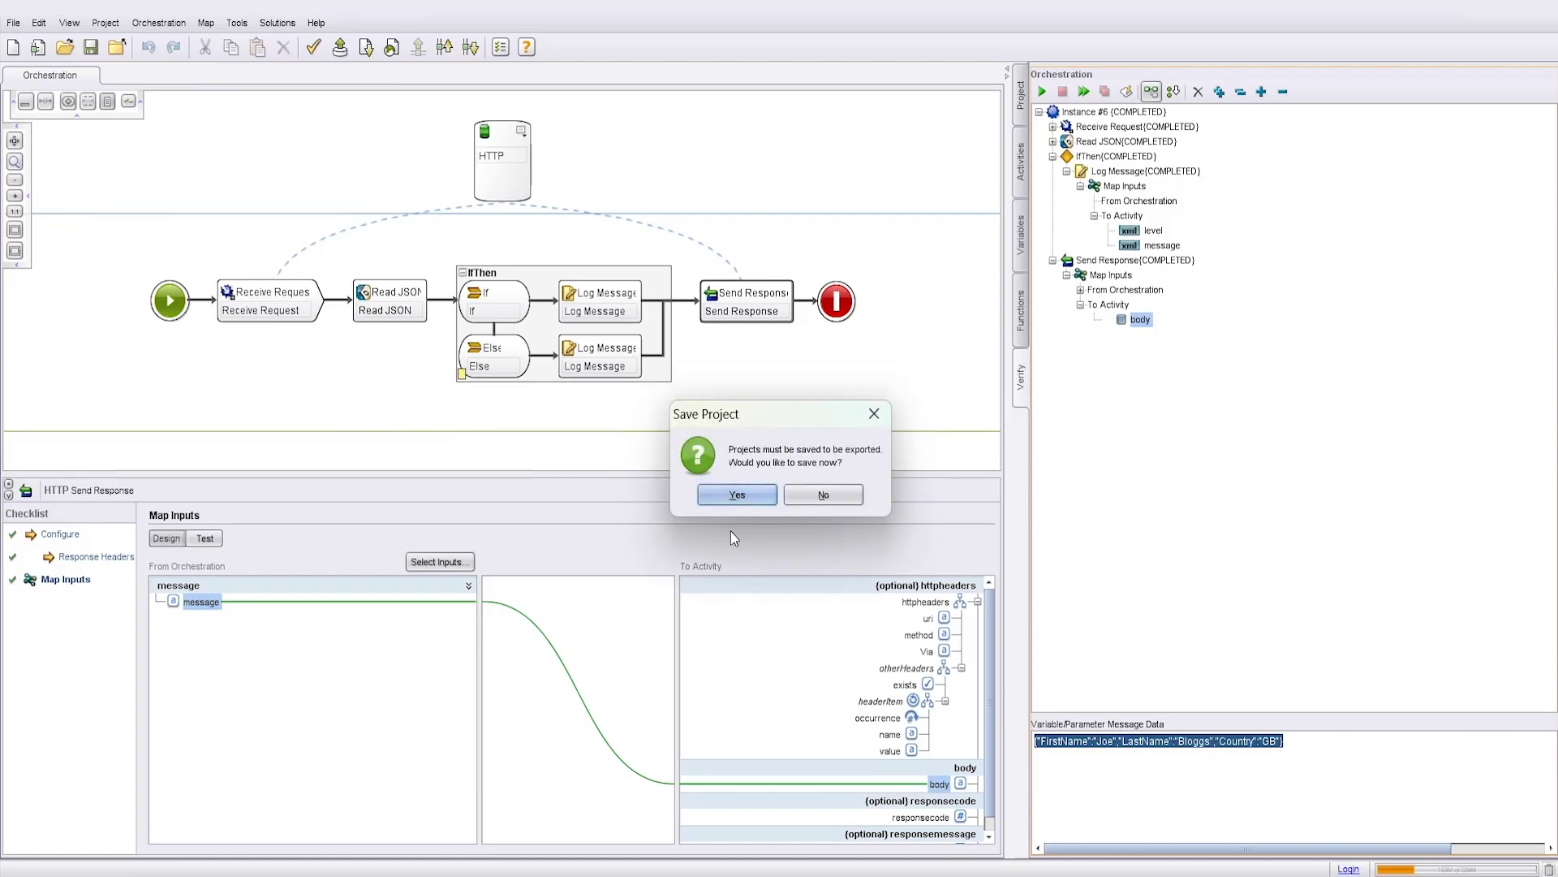
click(748, 495)
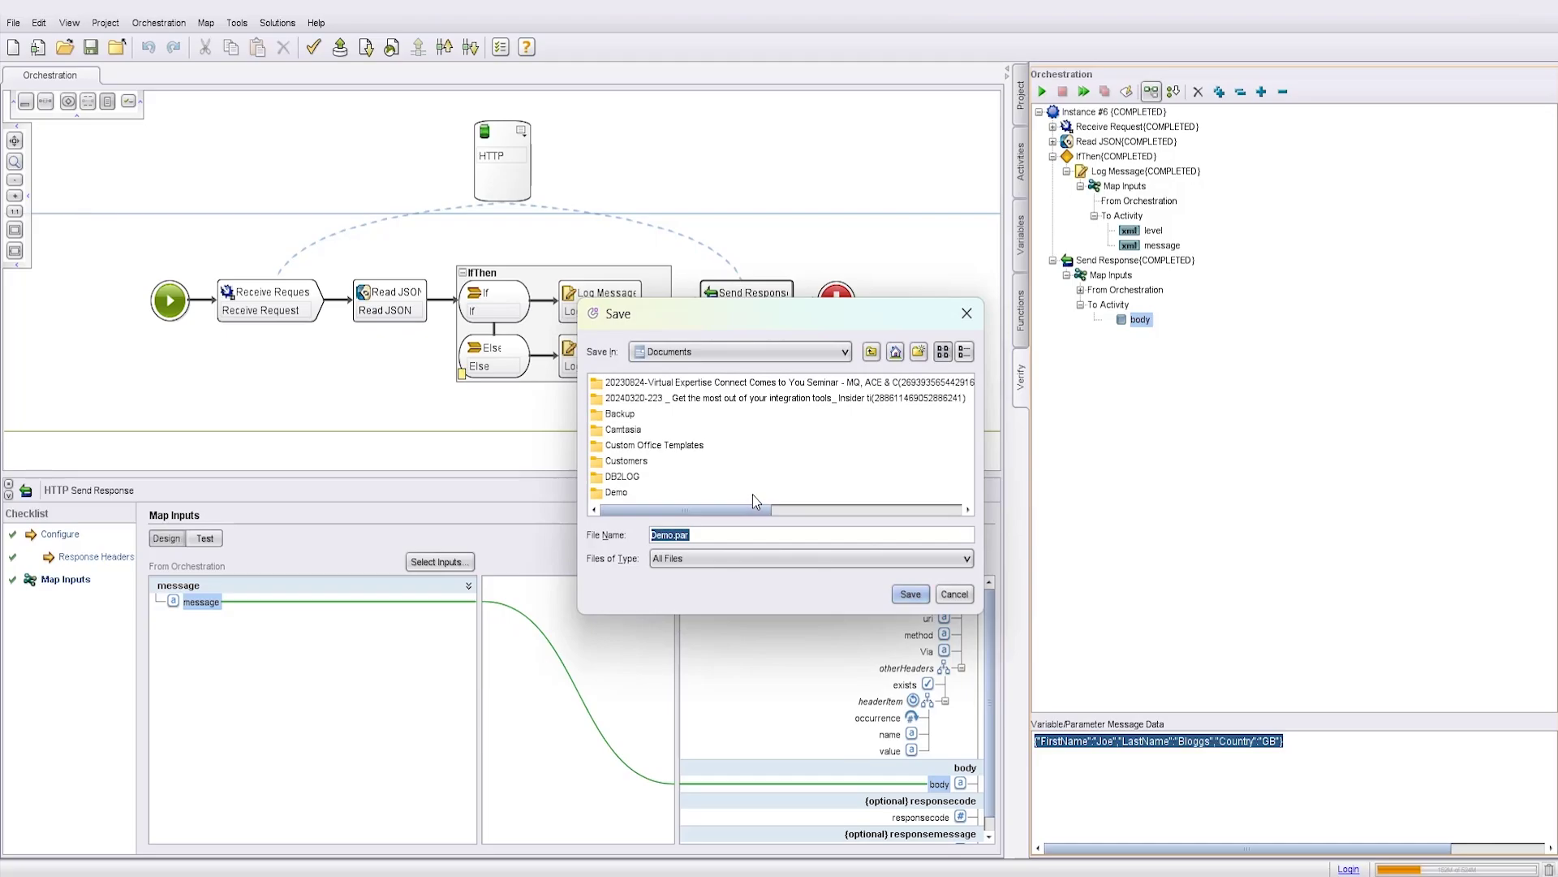
click(911, 594)
click(763, 473)
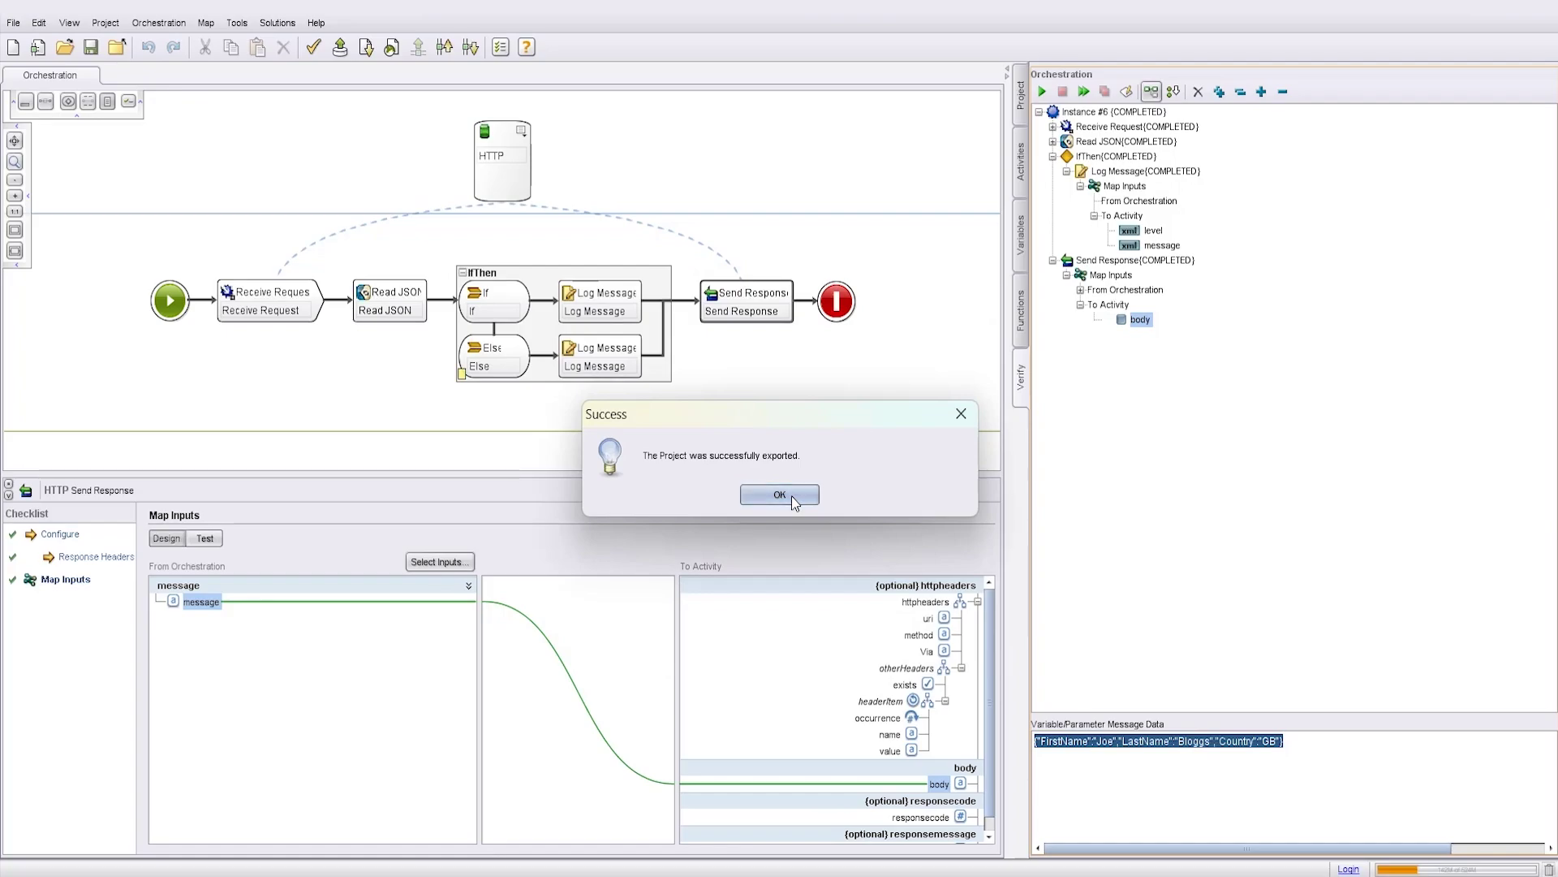
click(791, 495)
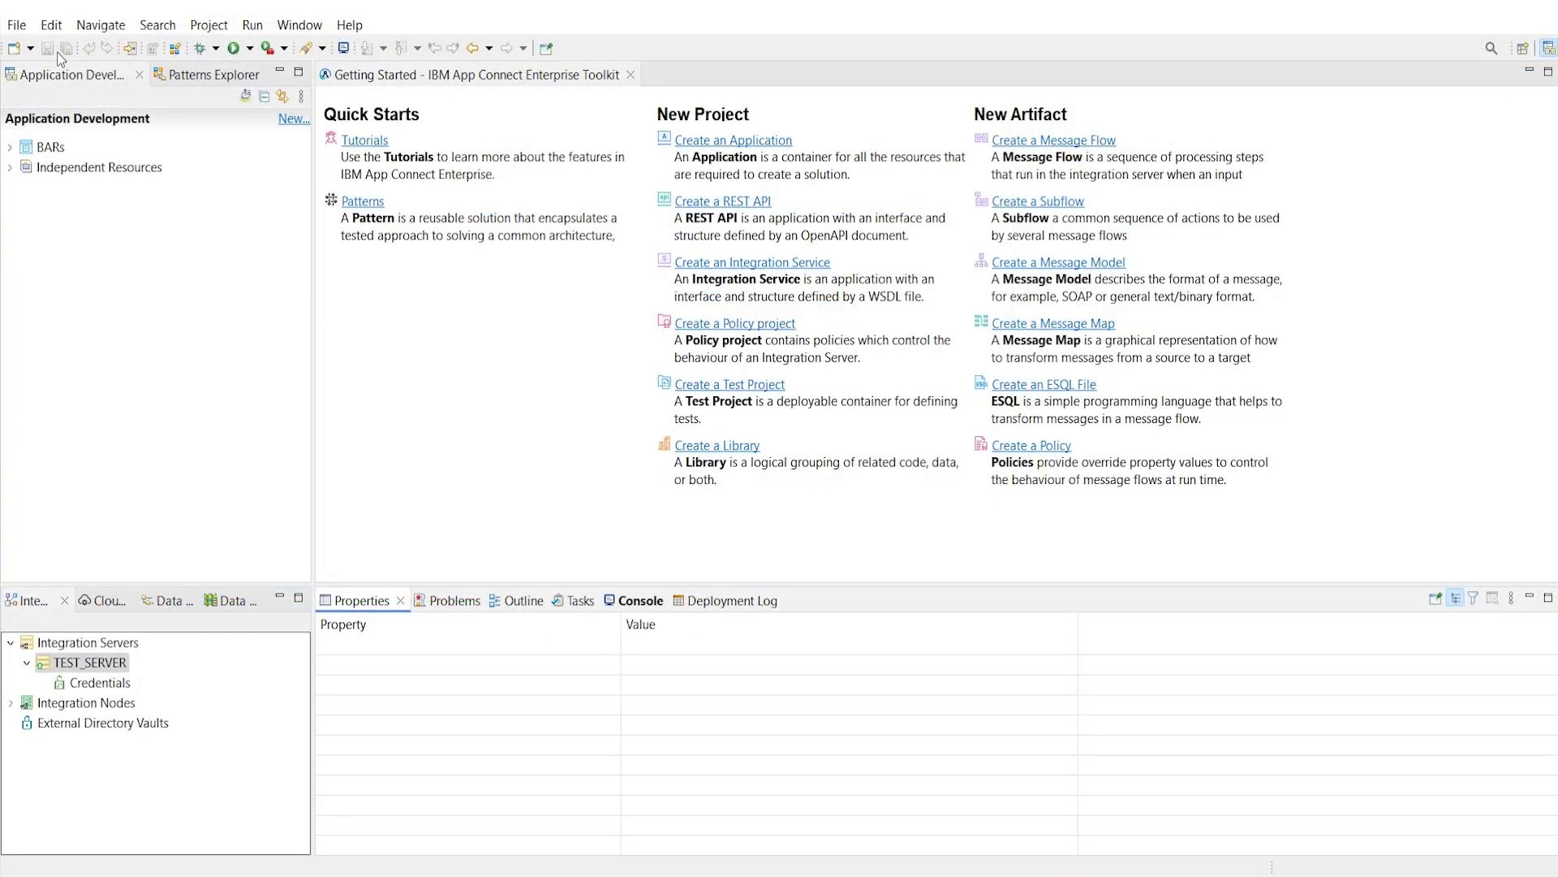
Step: Switch to IBM App Connect Enterprise Toolkit and start the wizard for importing an IBM App Connect Professional PAR file for conversion
click(26, 29)
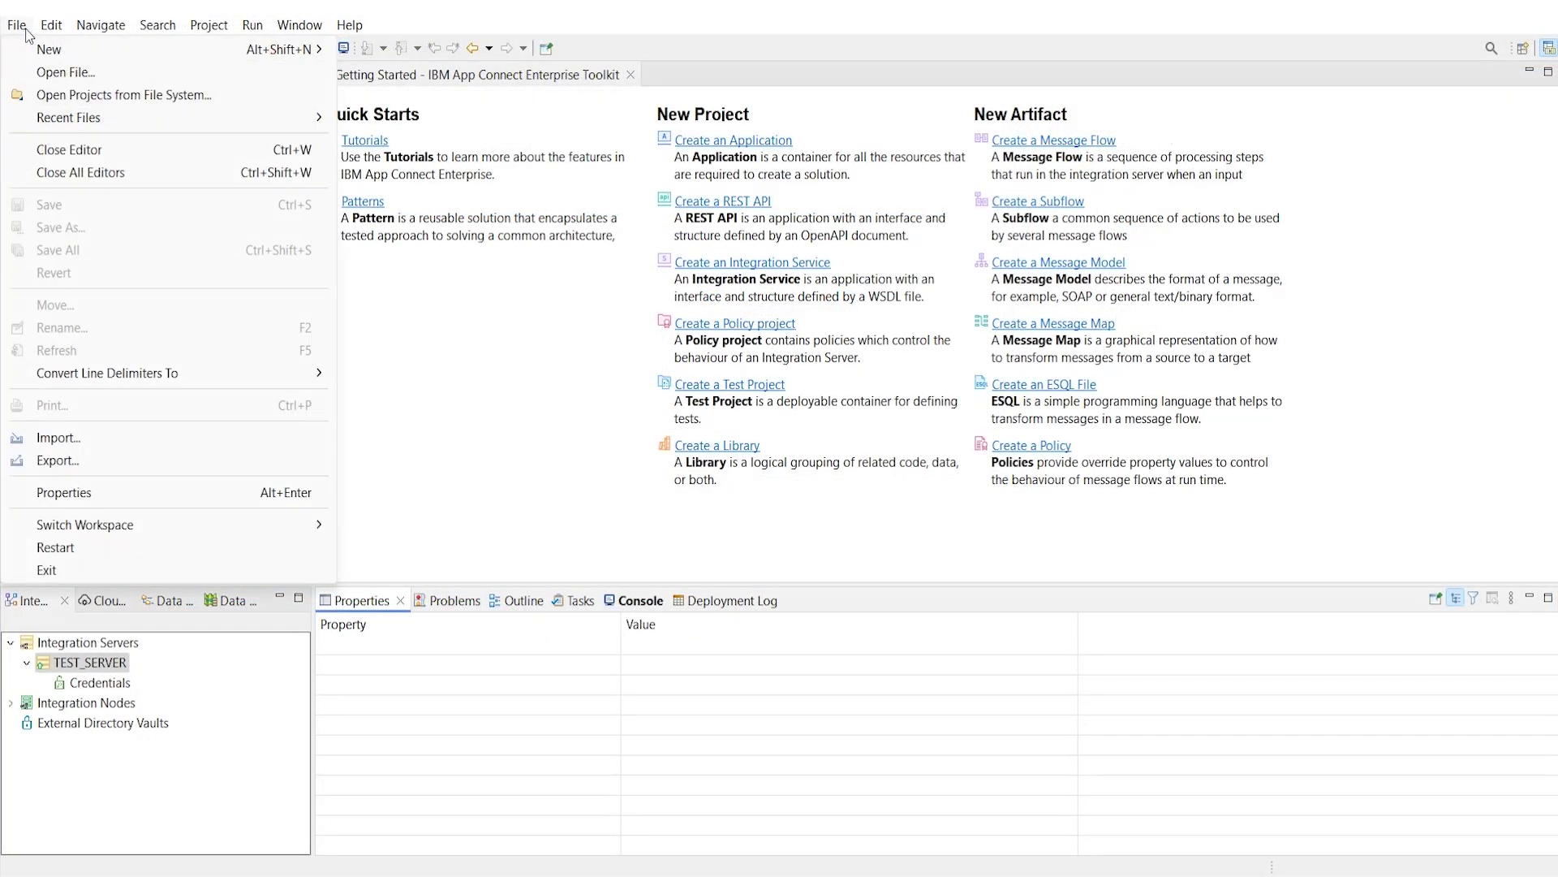
click(194, 440)
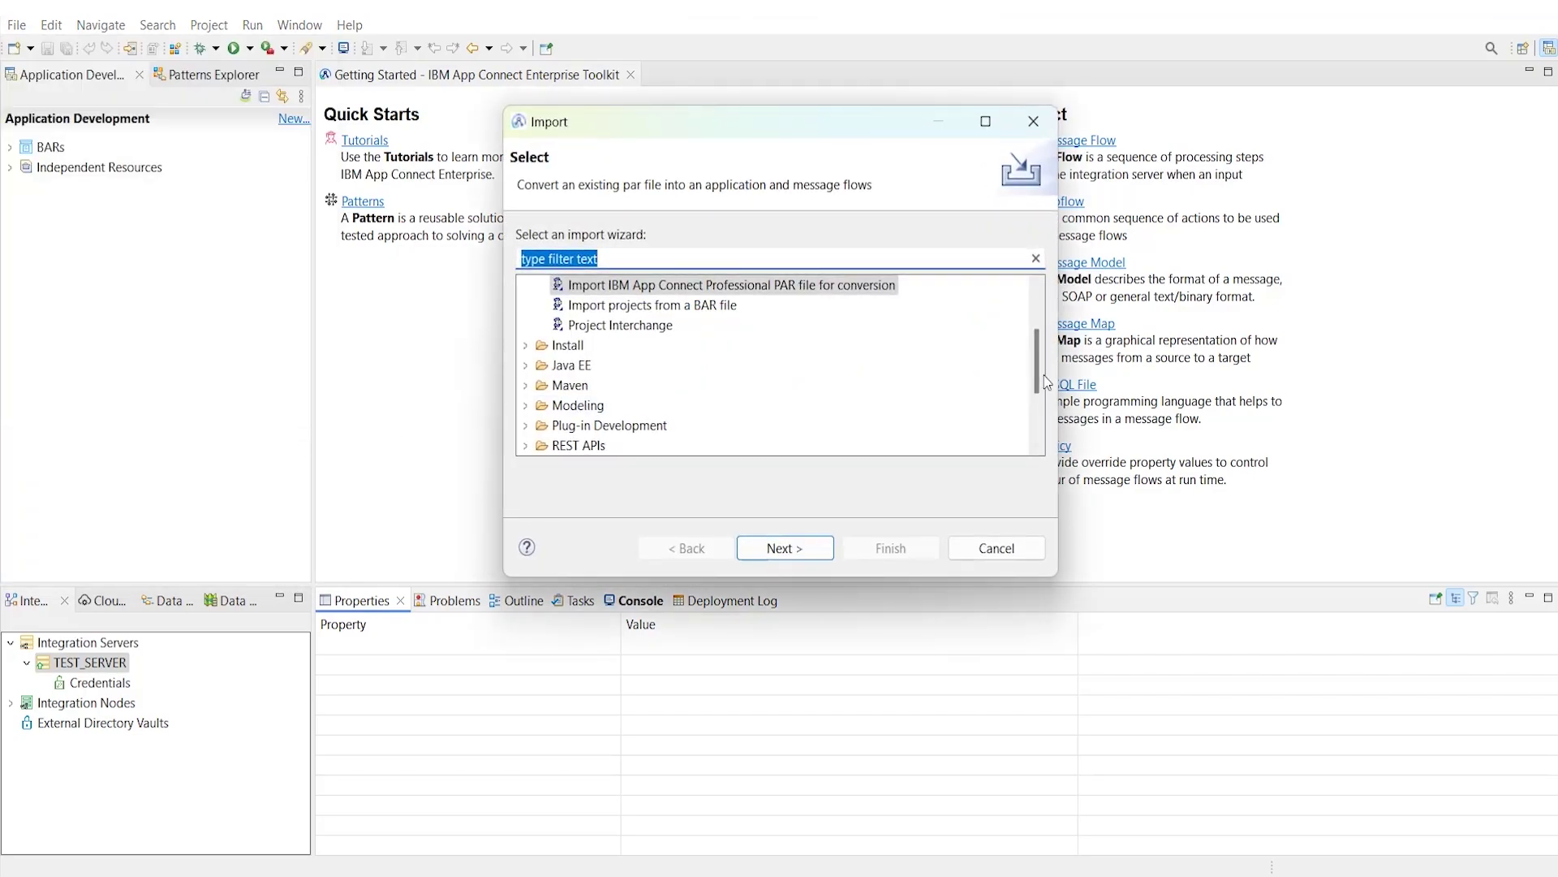
scroll(1043, 381, up, 2)
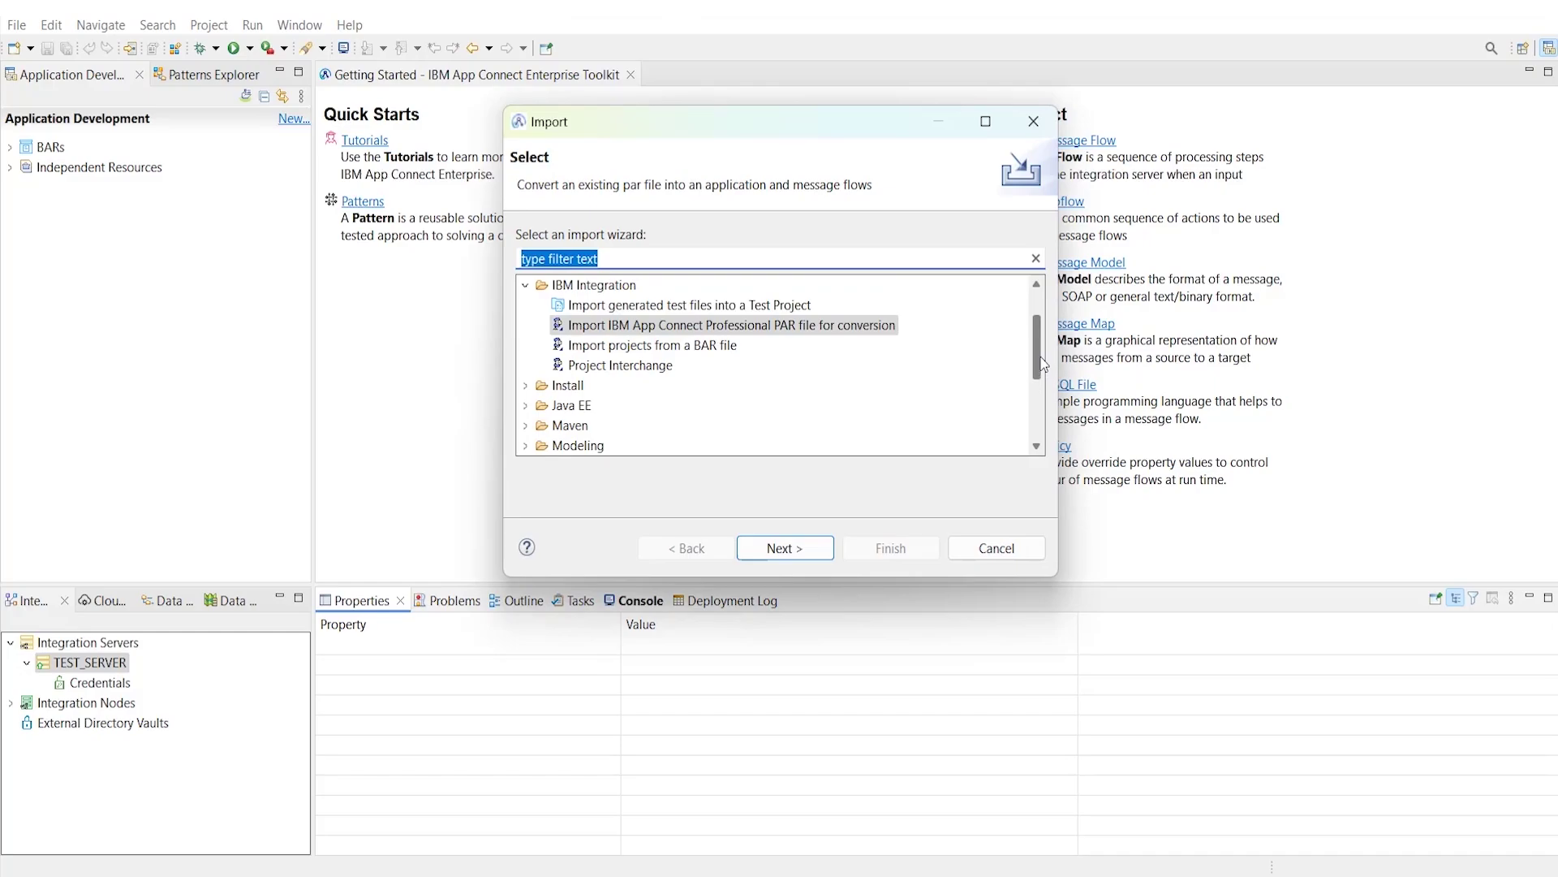
click(795, 563)
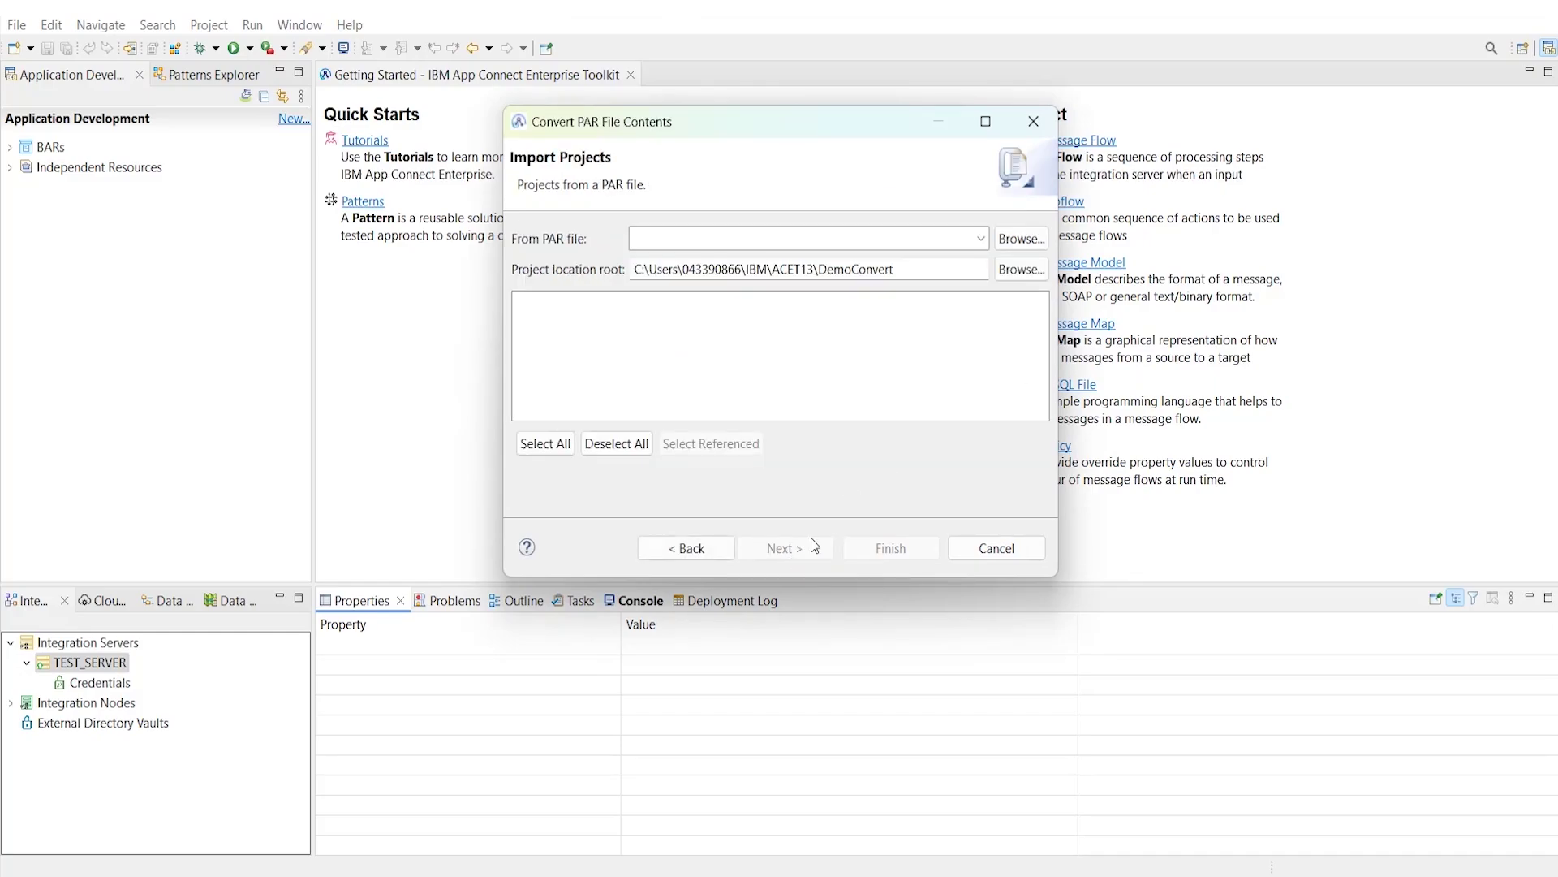
Step: Choose Demo.par from the Documents folder and import its Demo project for conversion
click(1021, 237)
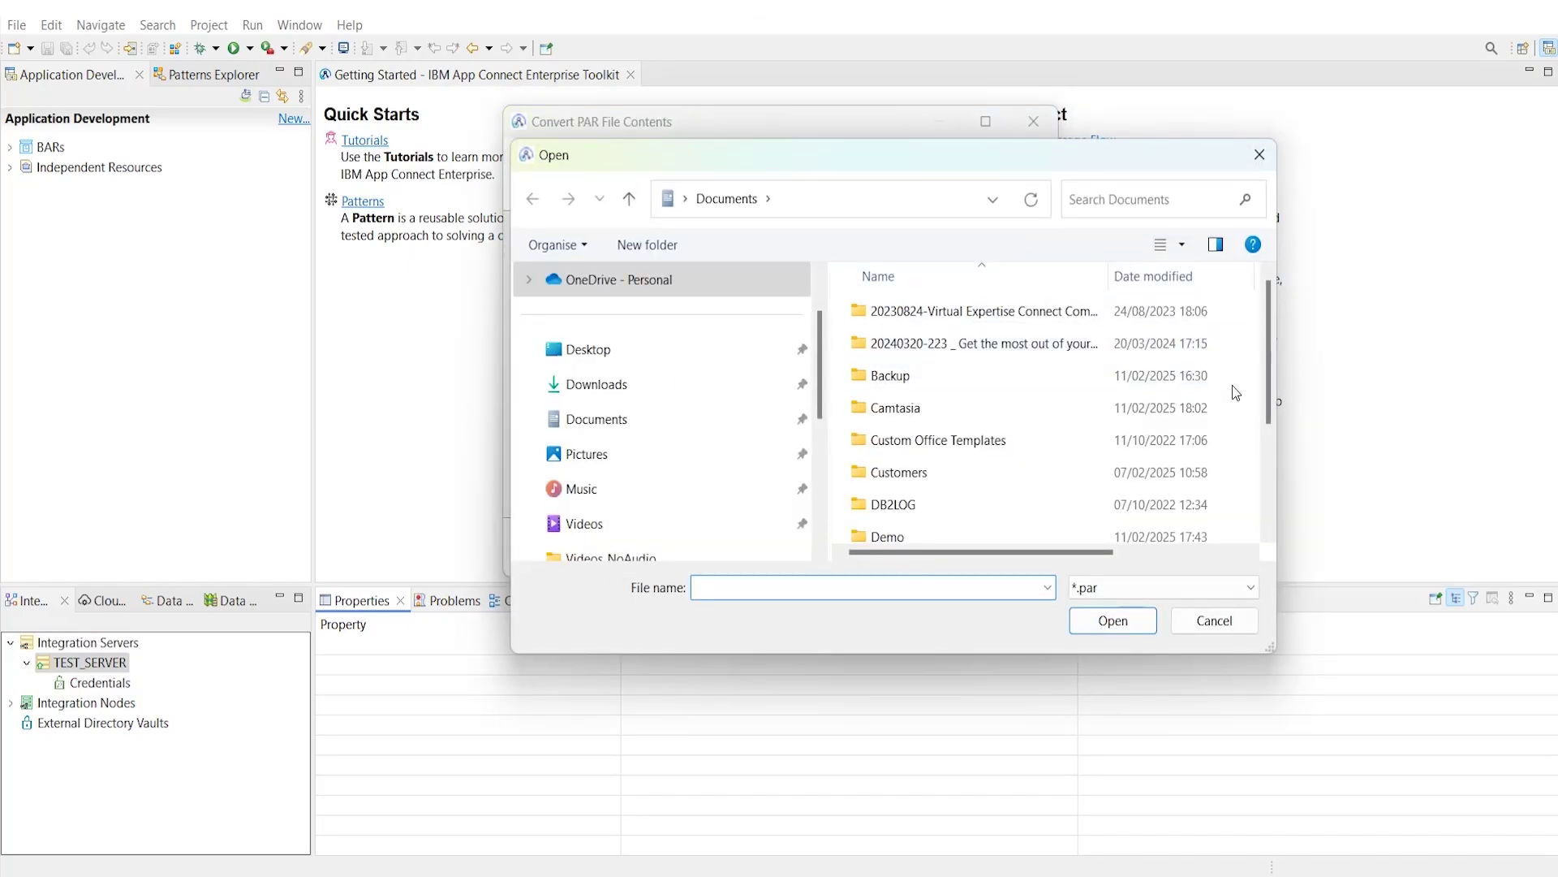
drag(1267, 375, 1270, 474)
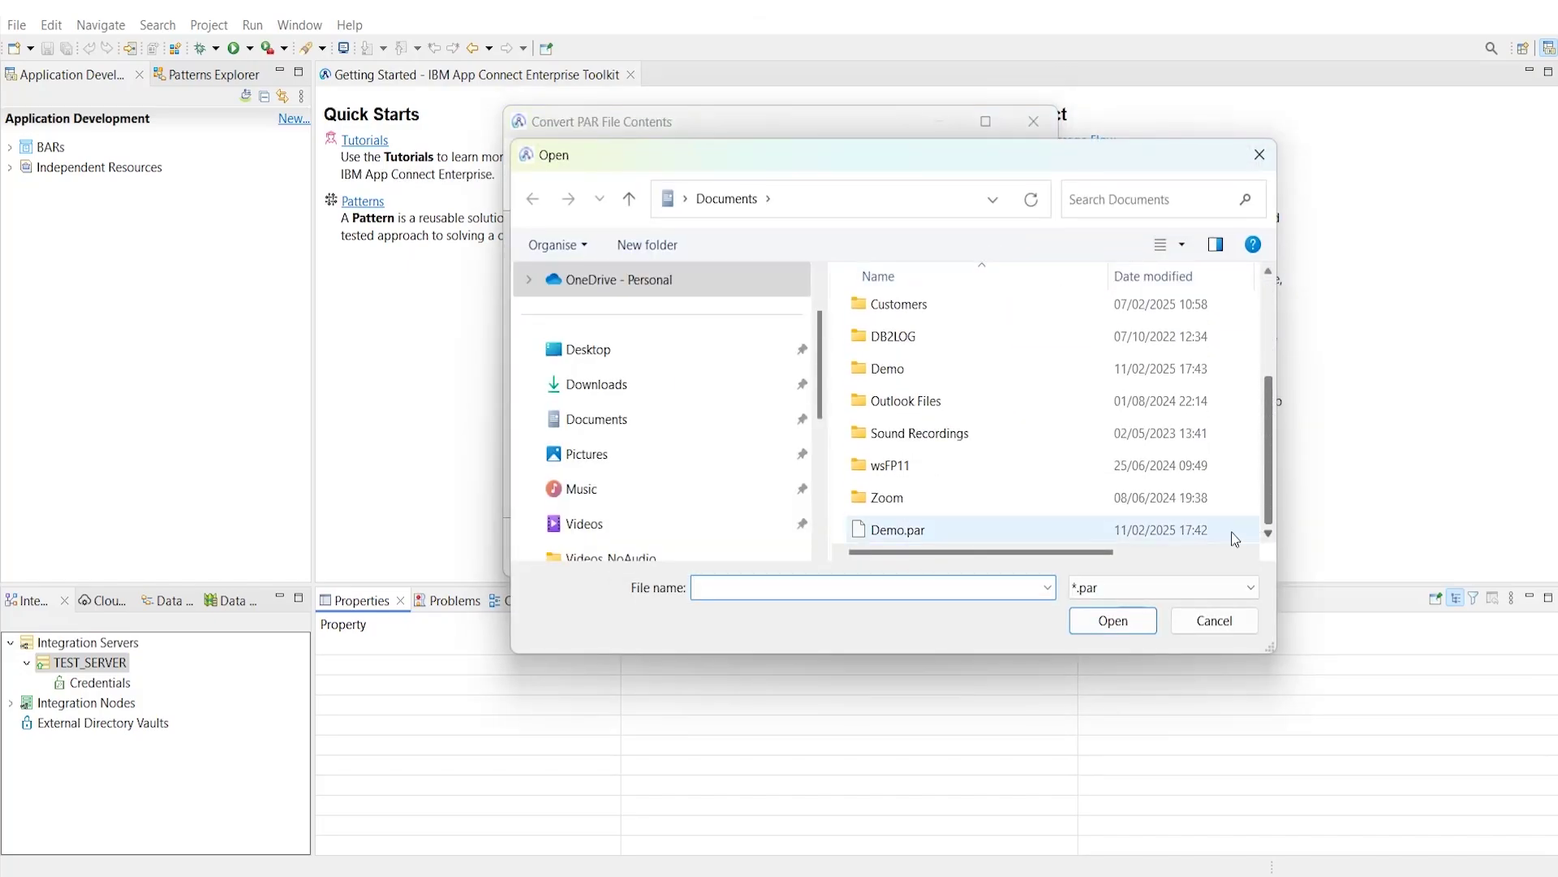
click(956, 531)
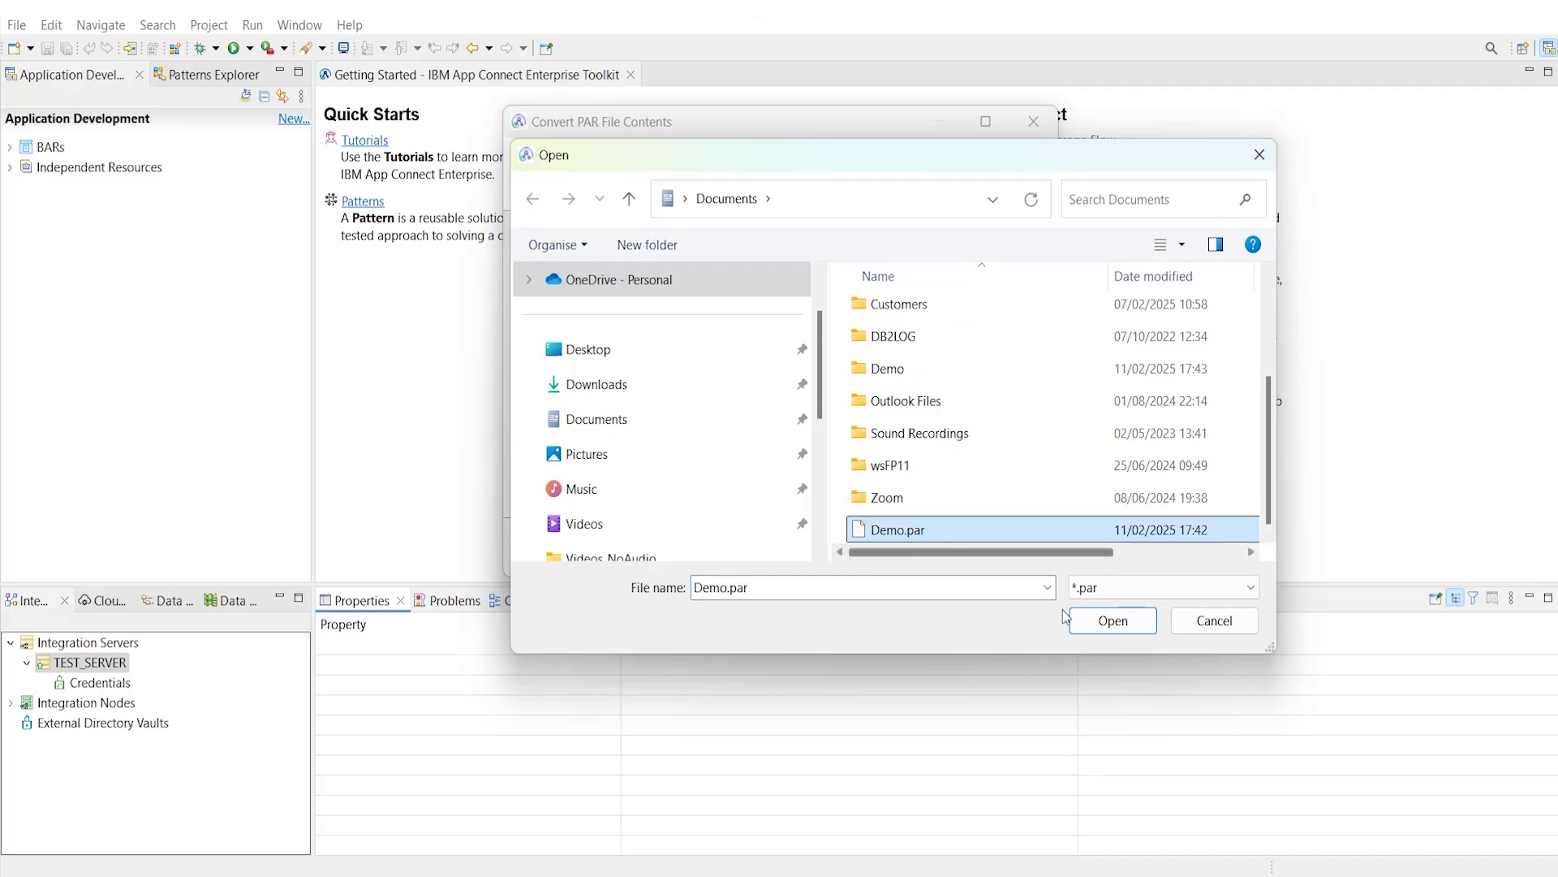
click(1116, 621)
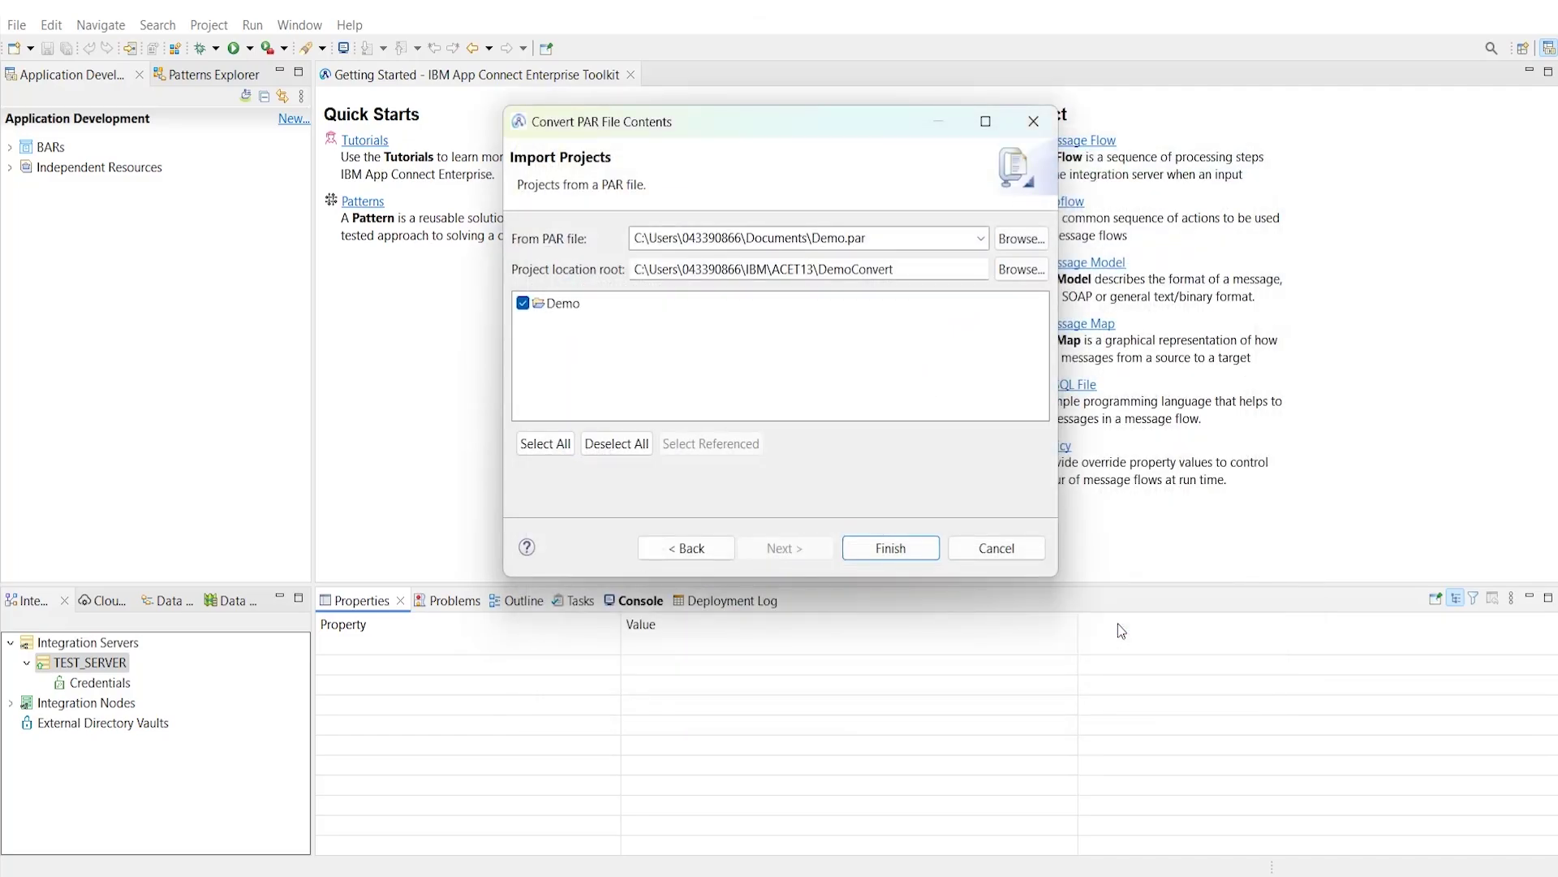
click(900, 550)
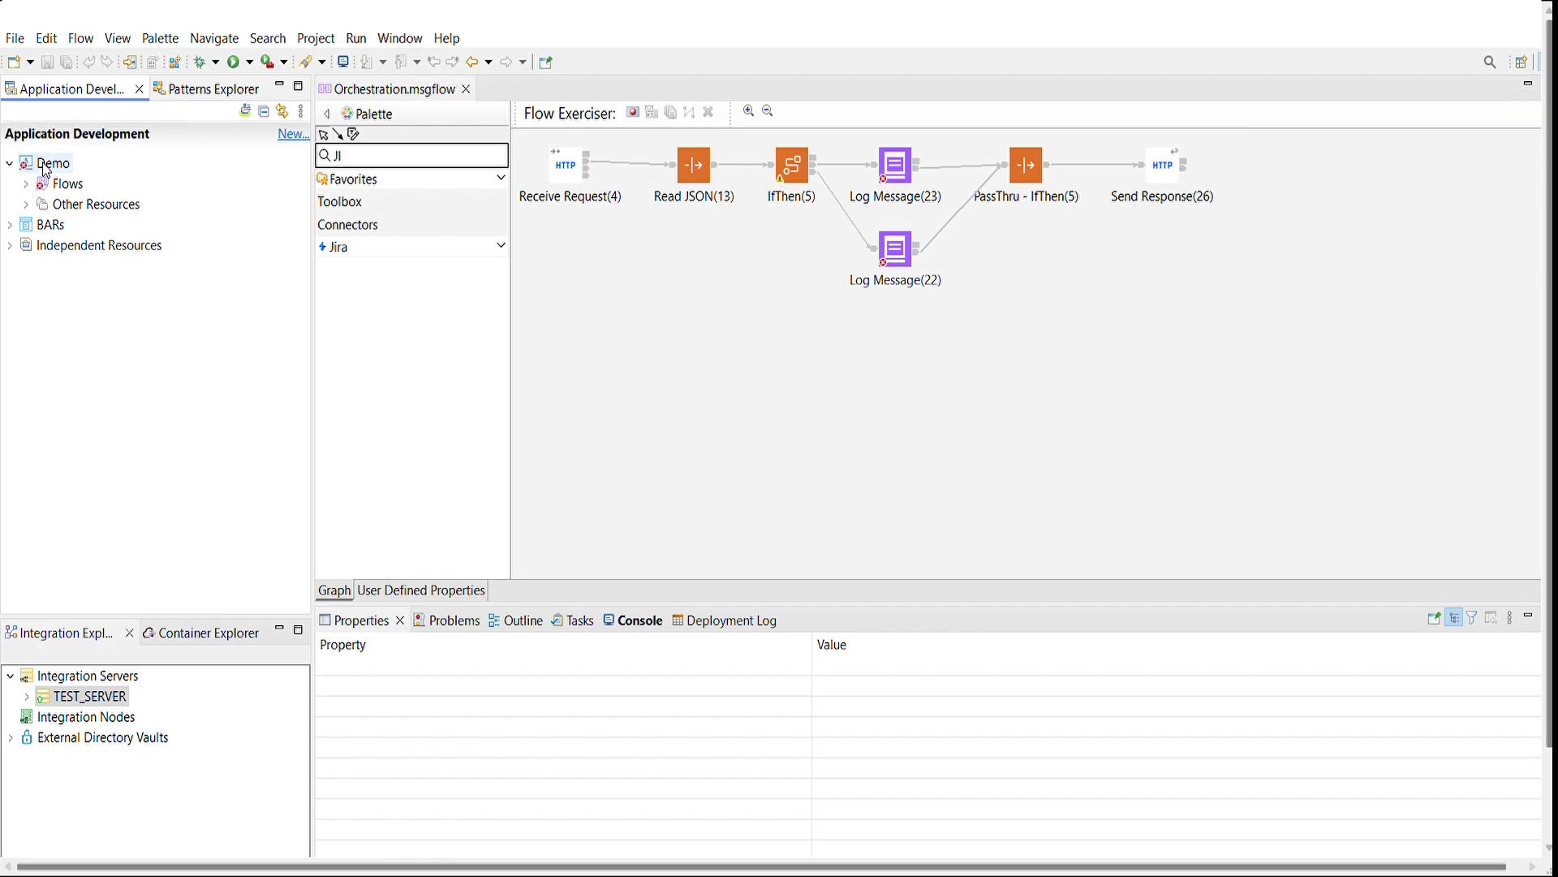
Step: Look through the flows and other resources generated in the converted Demo application
click(46, 166)
double_click(51, 185)
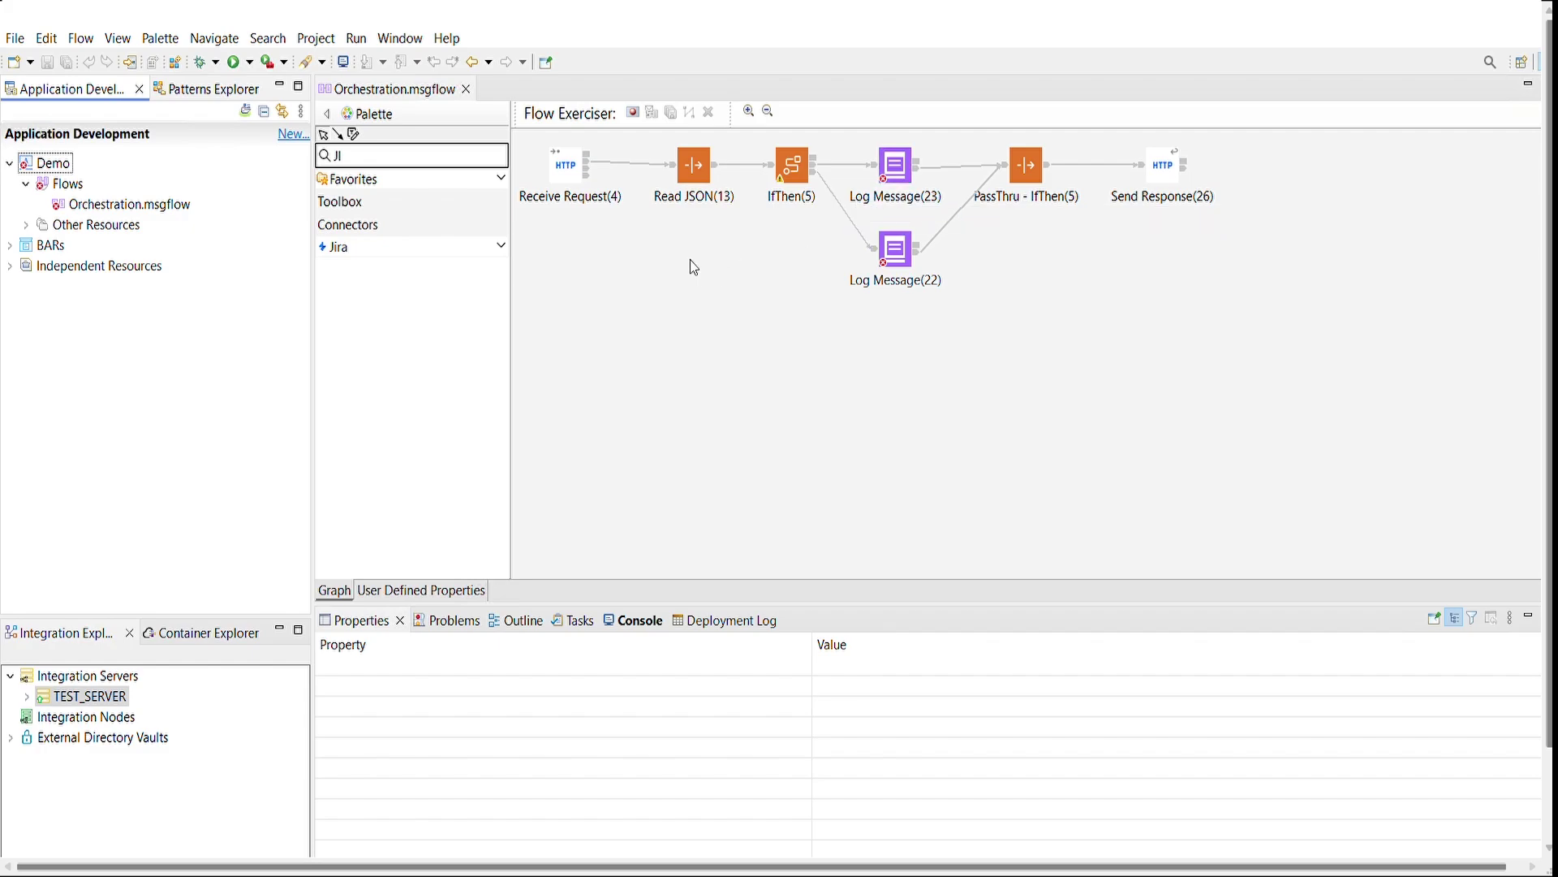
click(27, 225)
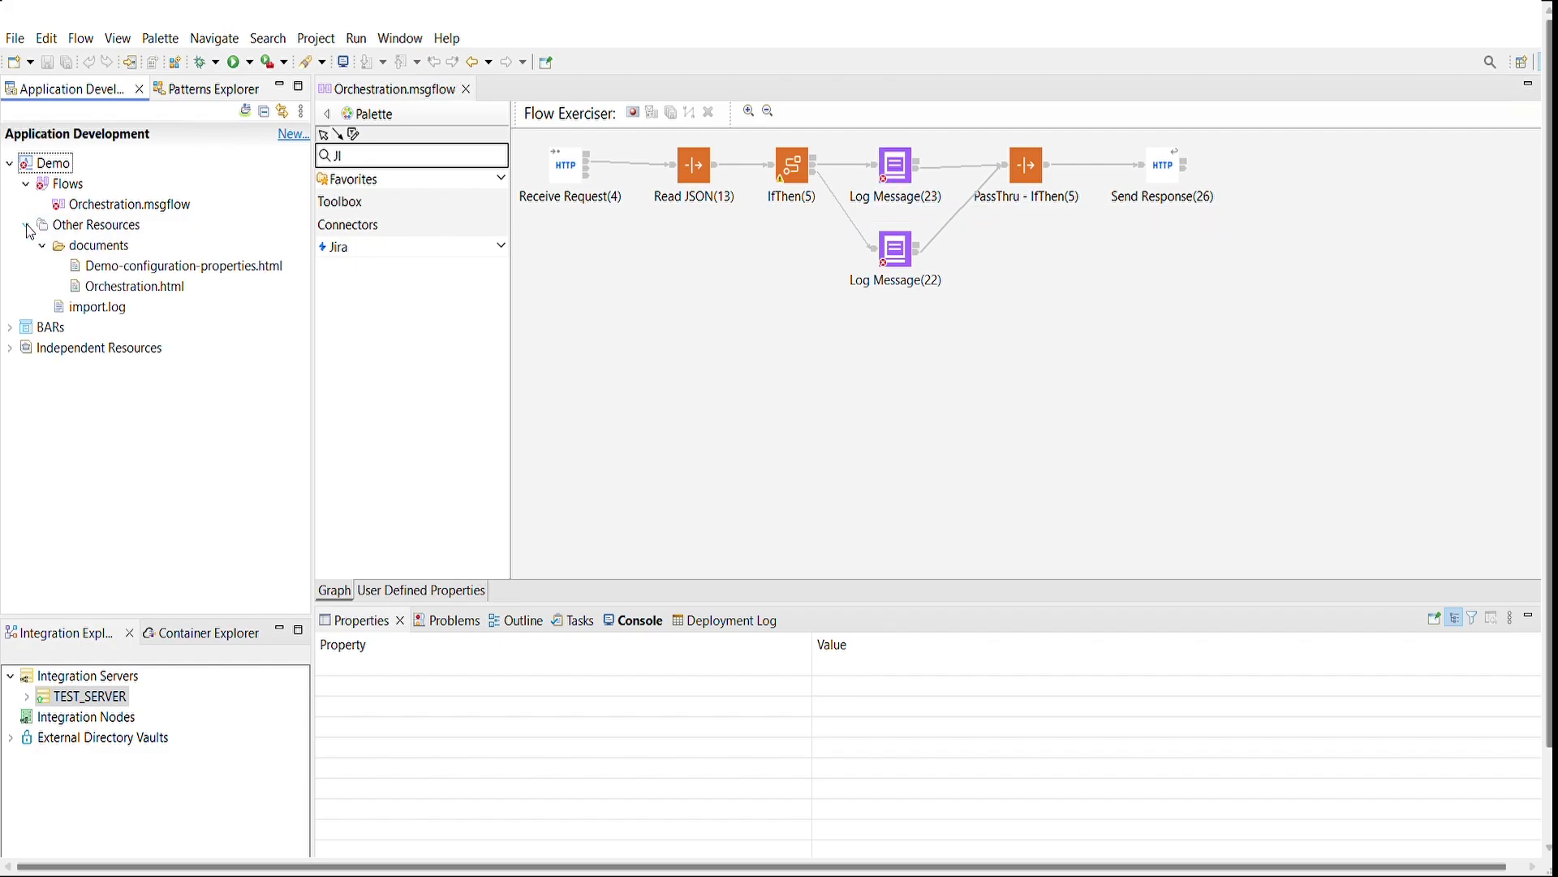
Step: Read Orchestration.html from the Demo documents folder in a web browser, and select Demo-configuration-properties.html to check its details
right_click(126, 286)
mouse_move(244, 347)
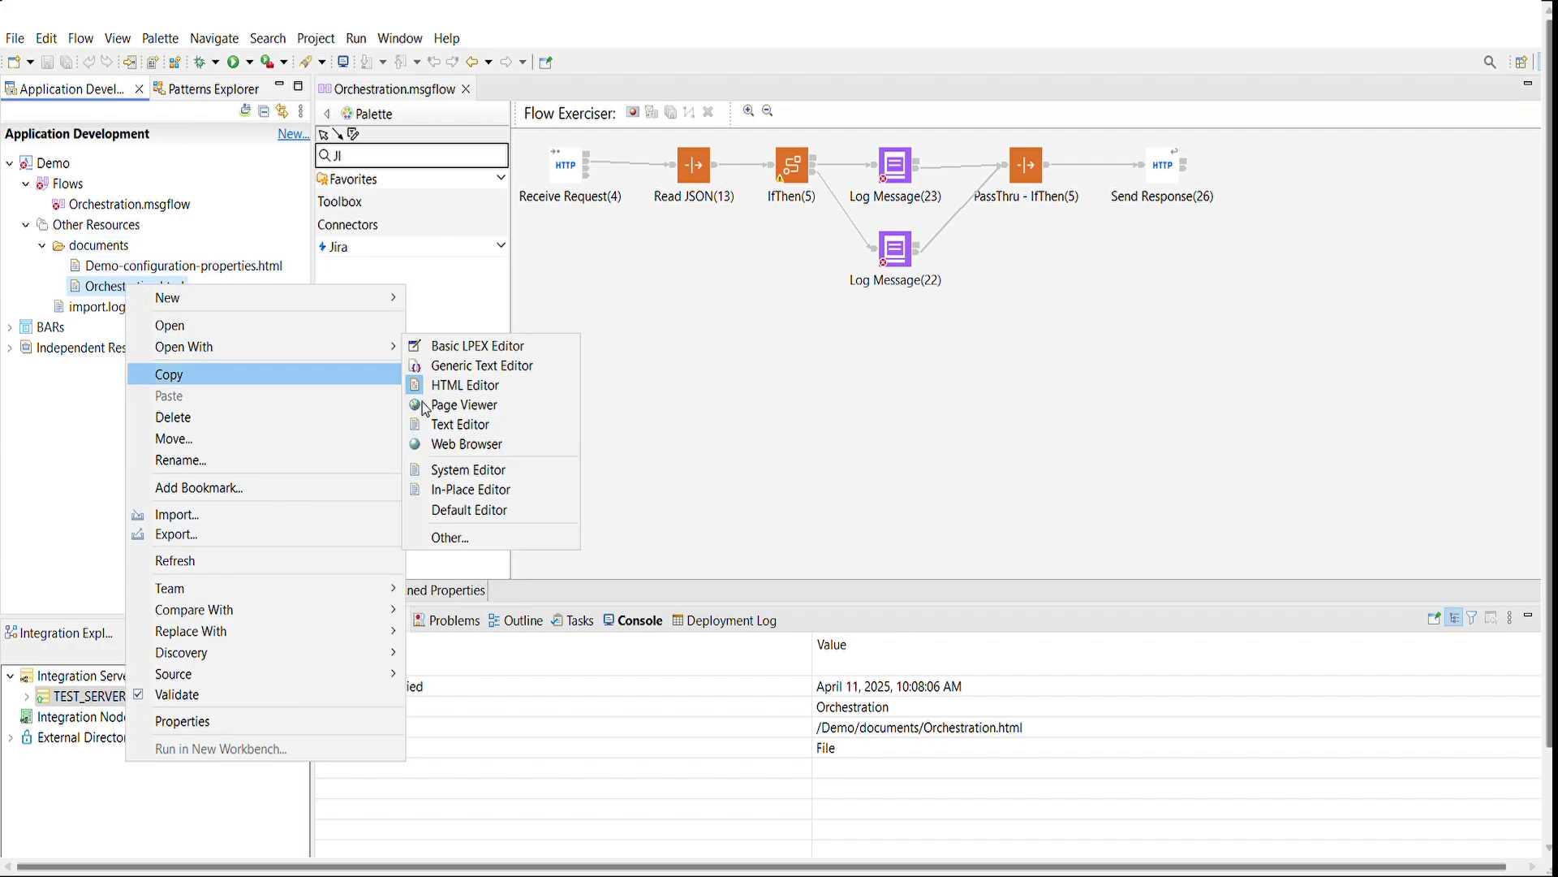
click(454, 443)
scroll(279, 321, down, 4)
scroll(279, 321, down, 3)
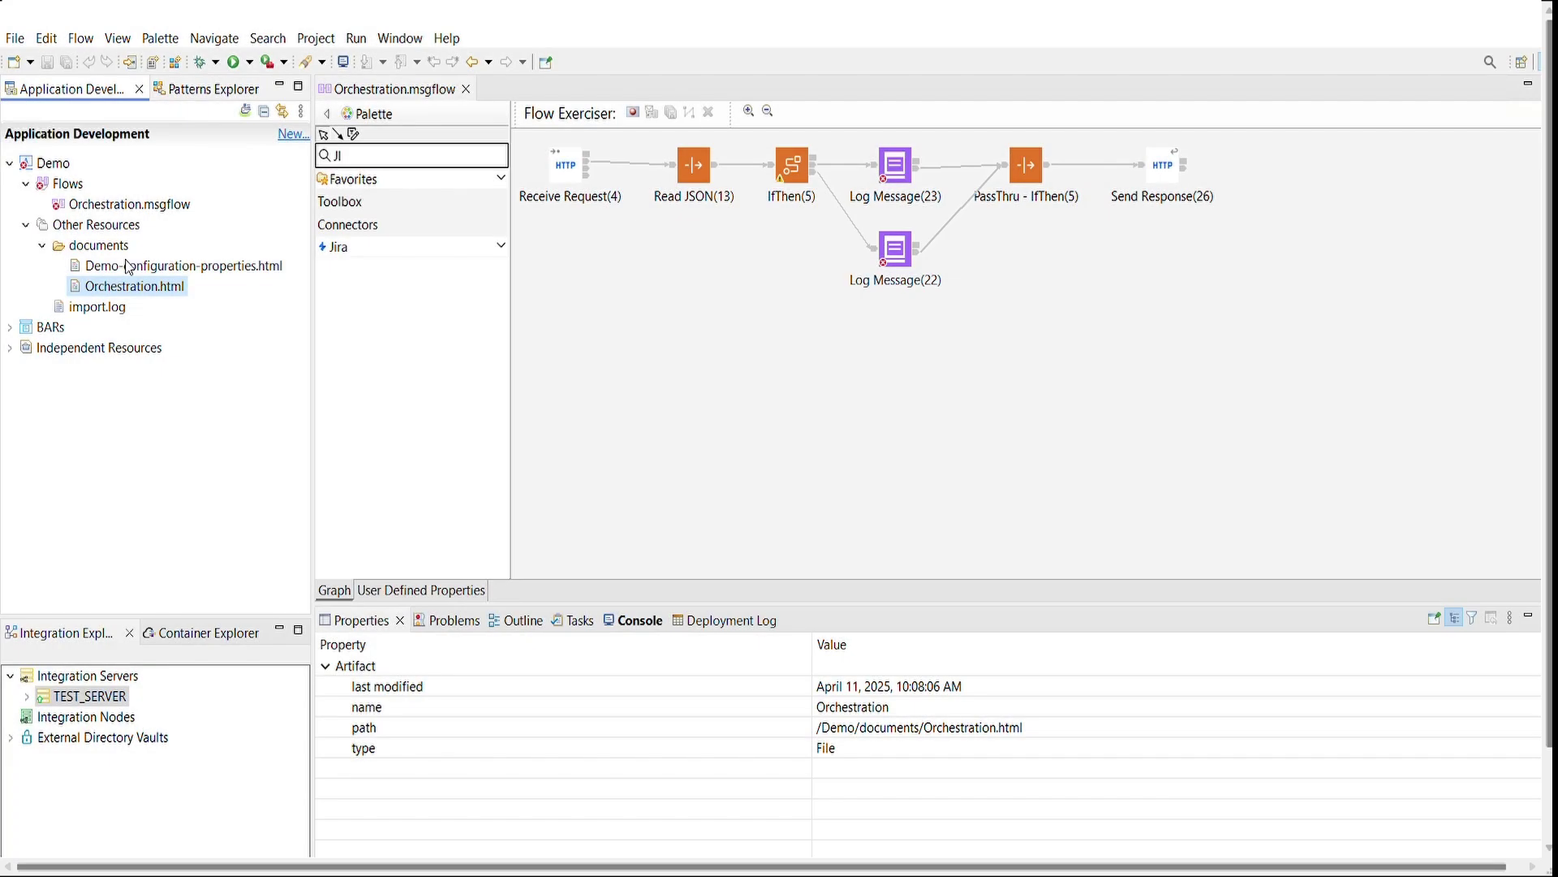
click(205, 268)
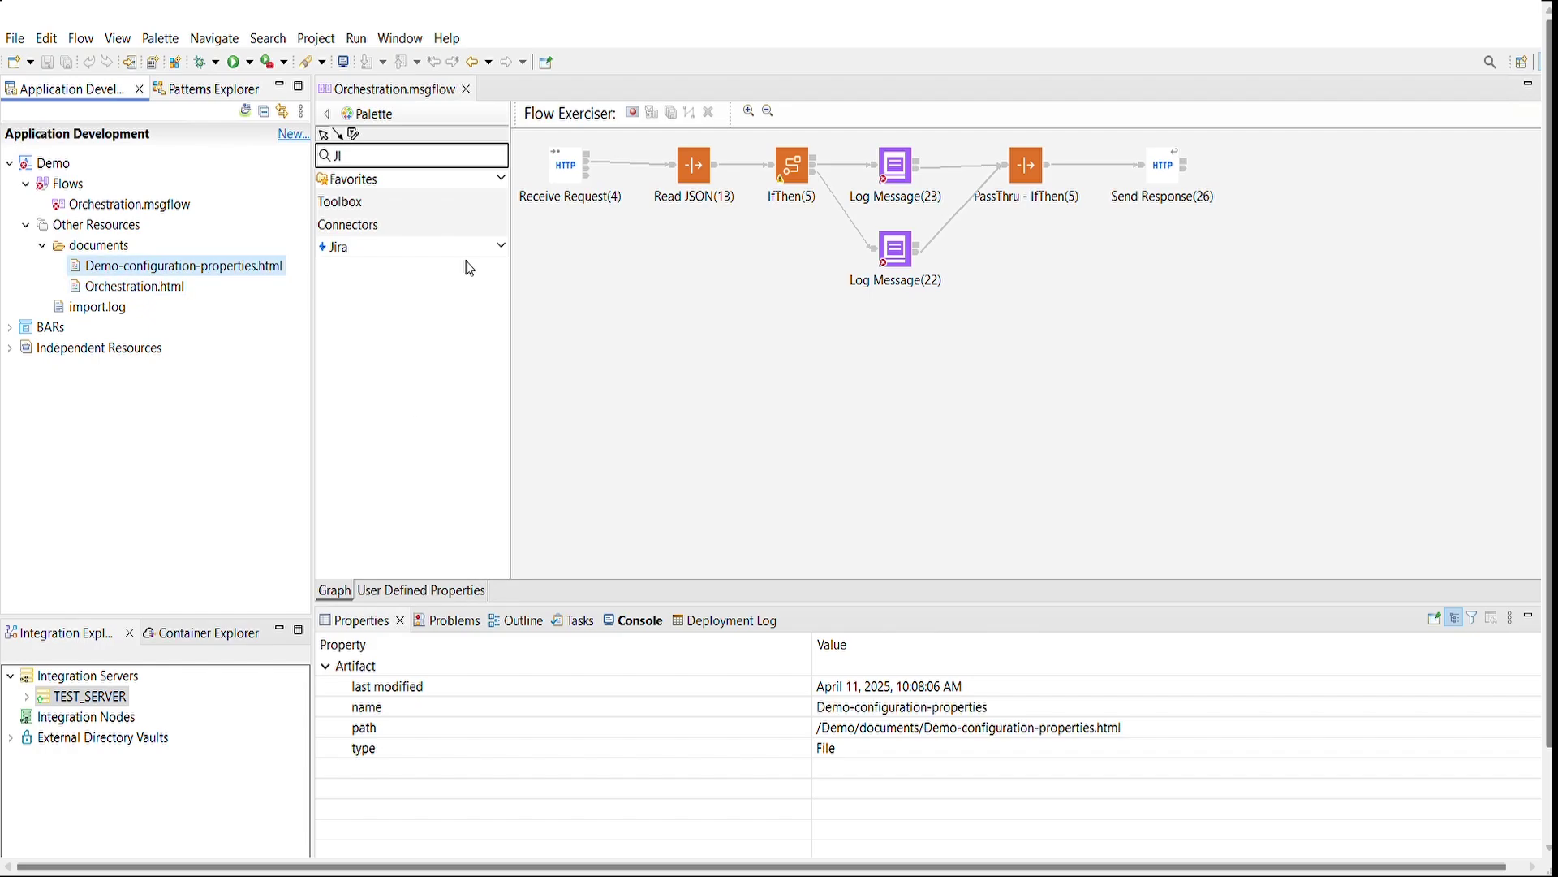
Step: Go to the Log Message(22) node from its TODO task and open the guidance link in the node's description
click(581, 621)
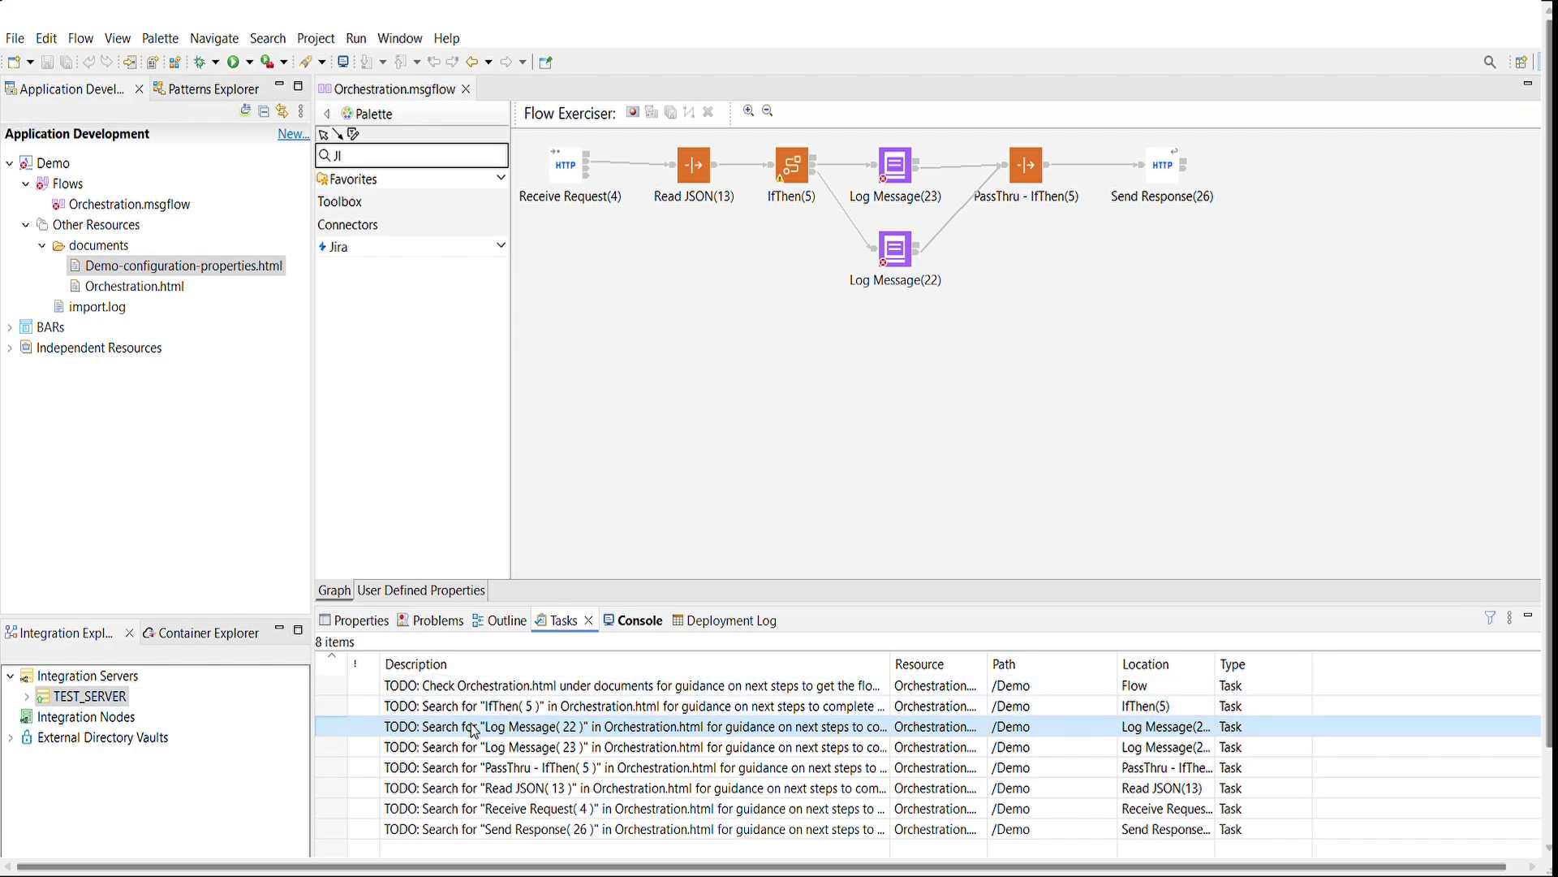
double_click(414, 732)
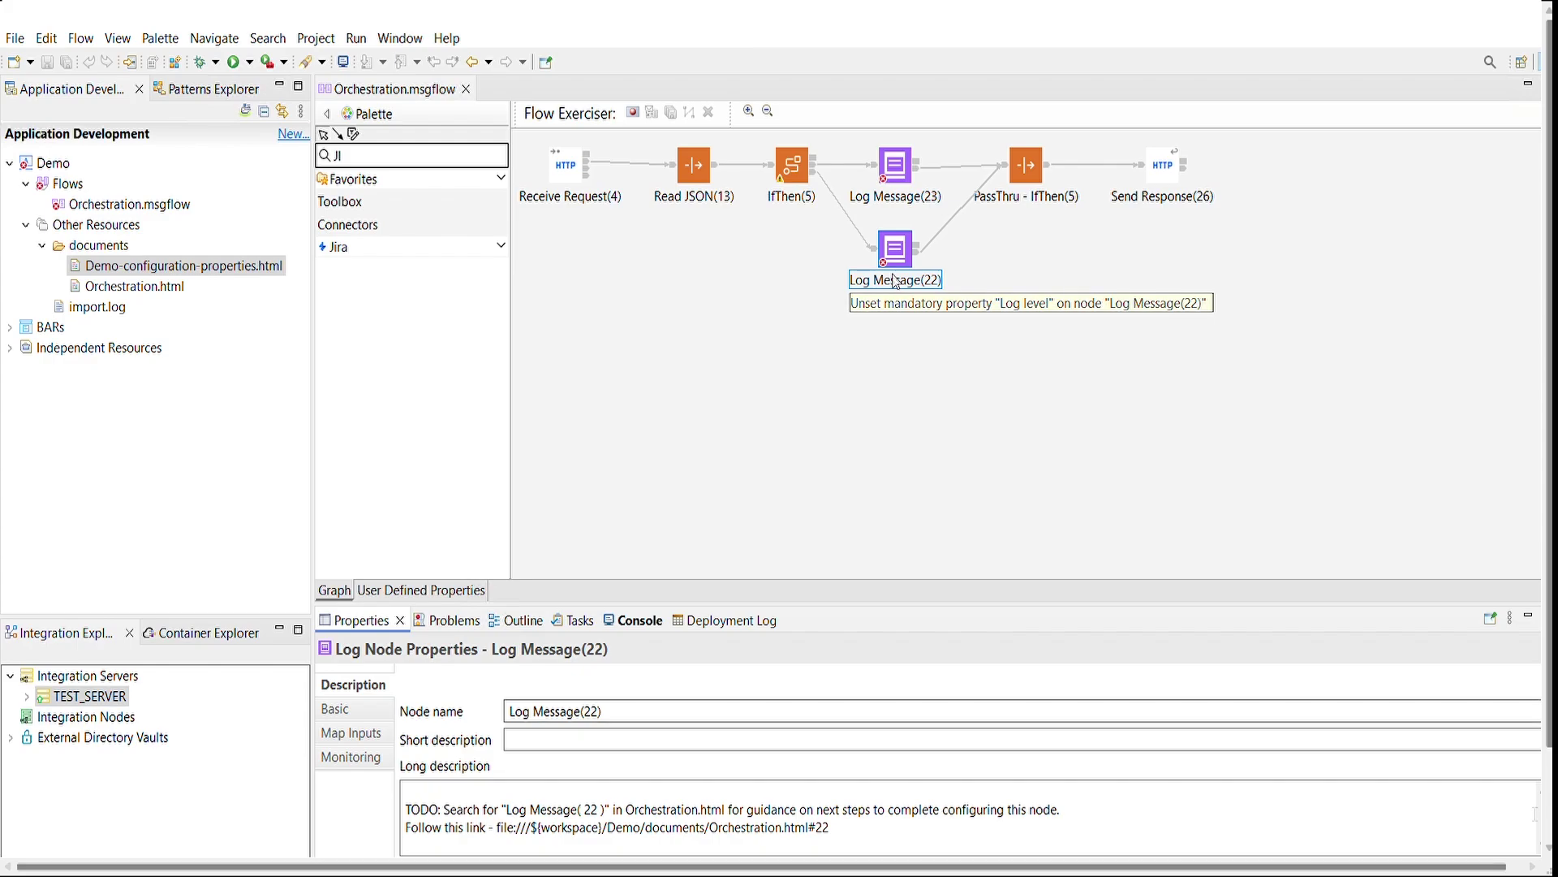
drag(1550, 740, 1547, 810)
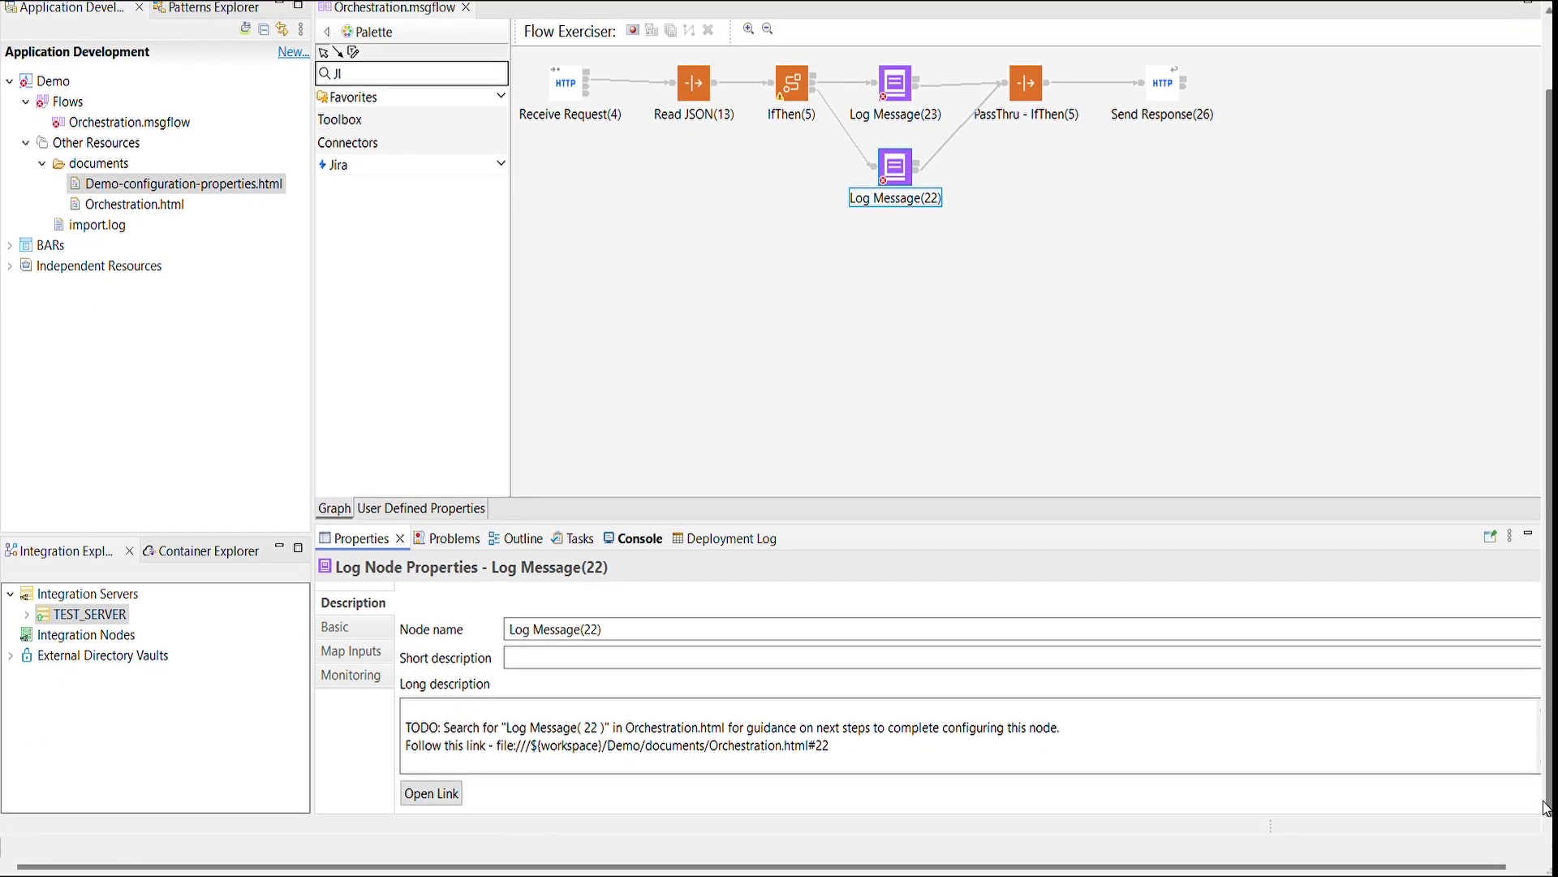
click(459, 791)
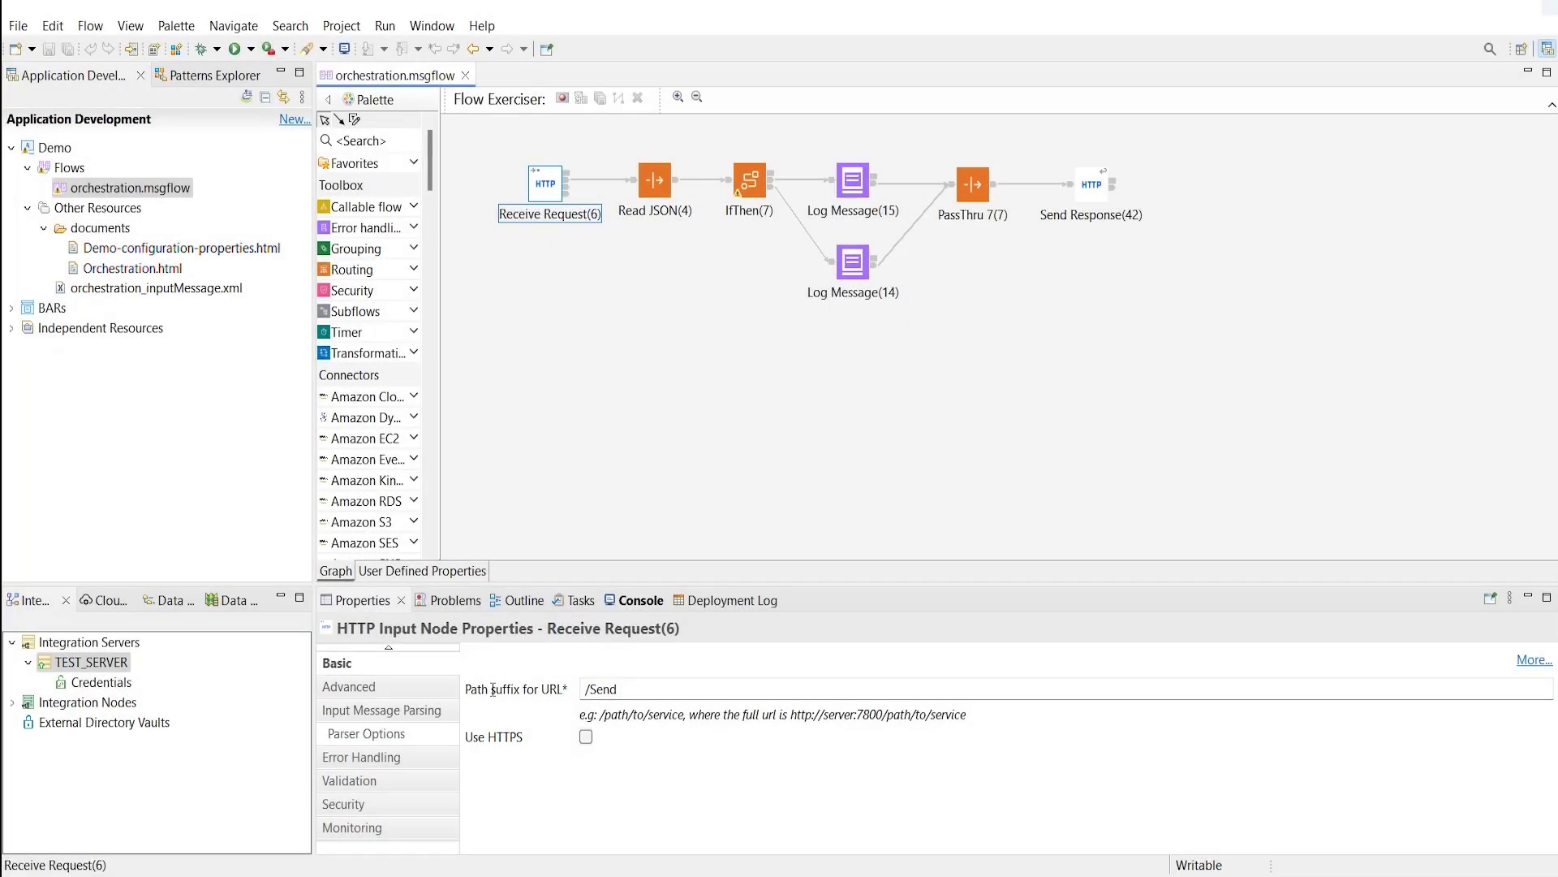
Step: Review the URL path suffix of Receive Request(6), the IfThen(7) filter pattern, and the message details of both Log Message nodes
double_click(631, 682)
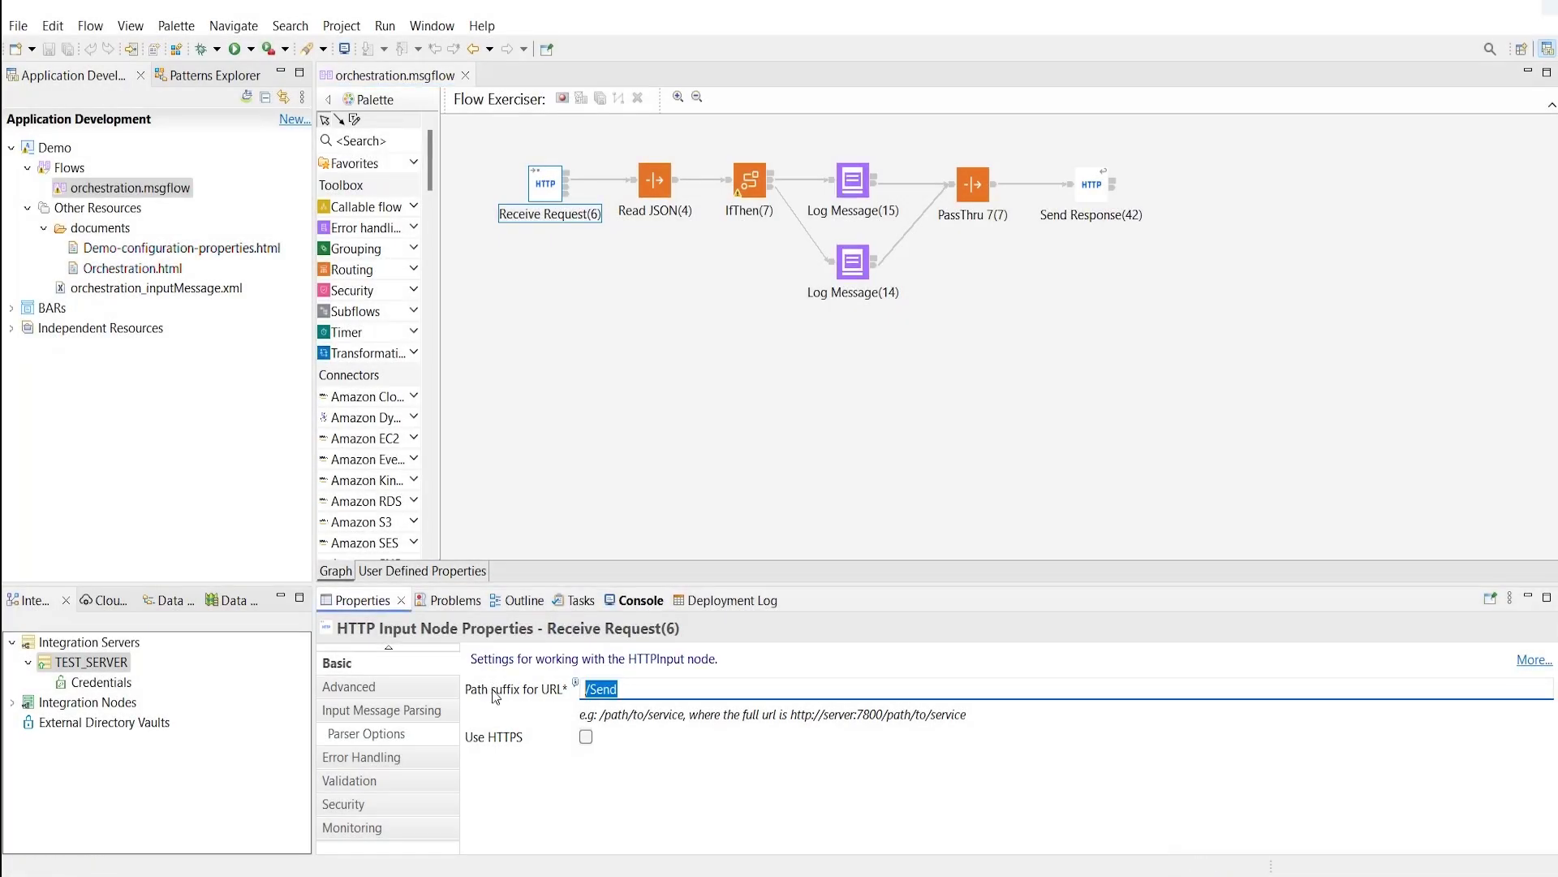
click(762, 174)
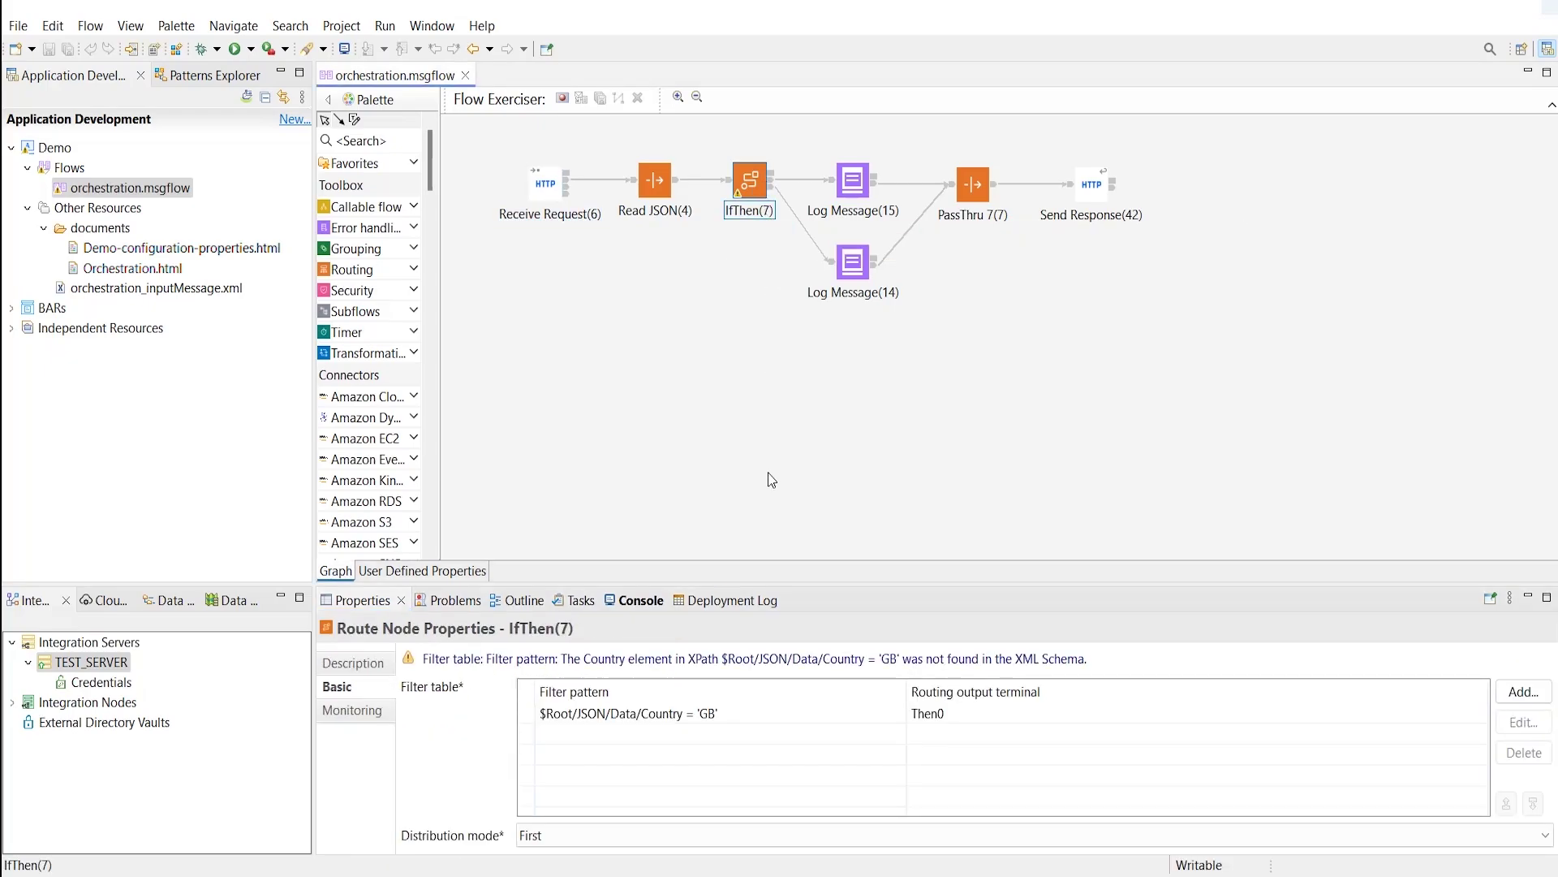
click(761, 715)
click(761, 717)
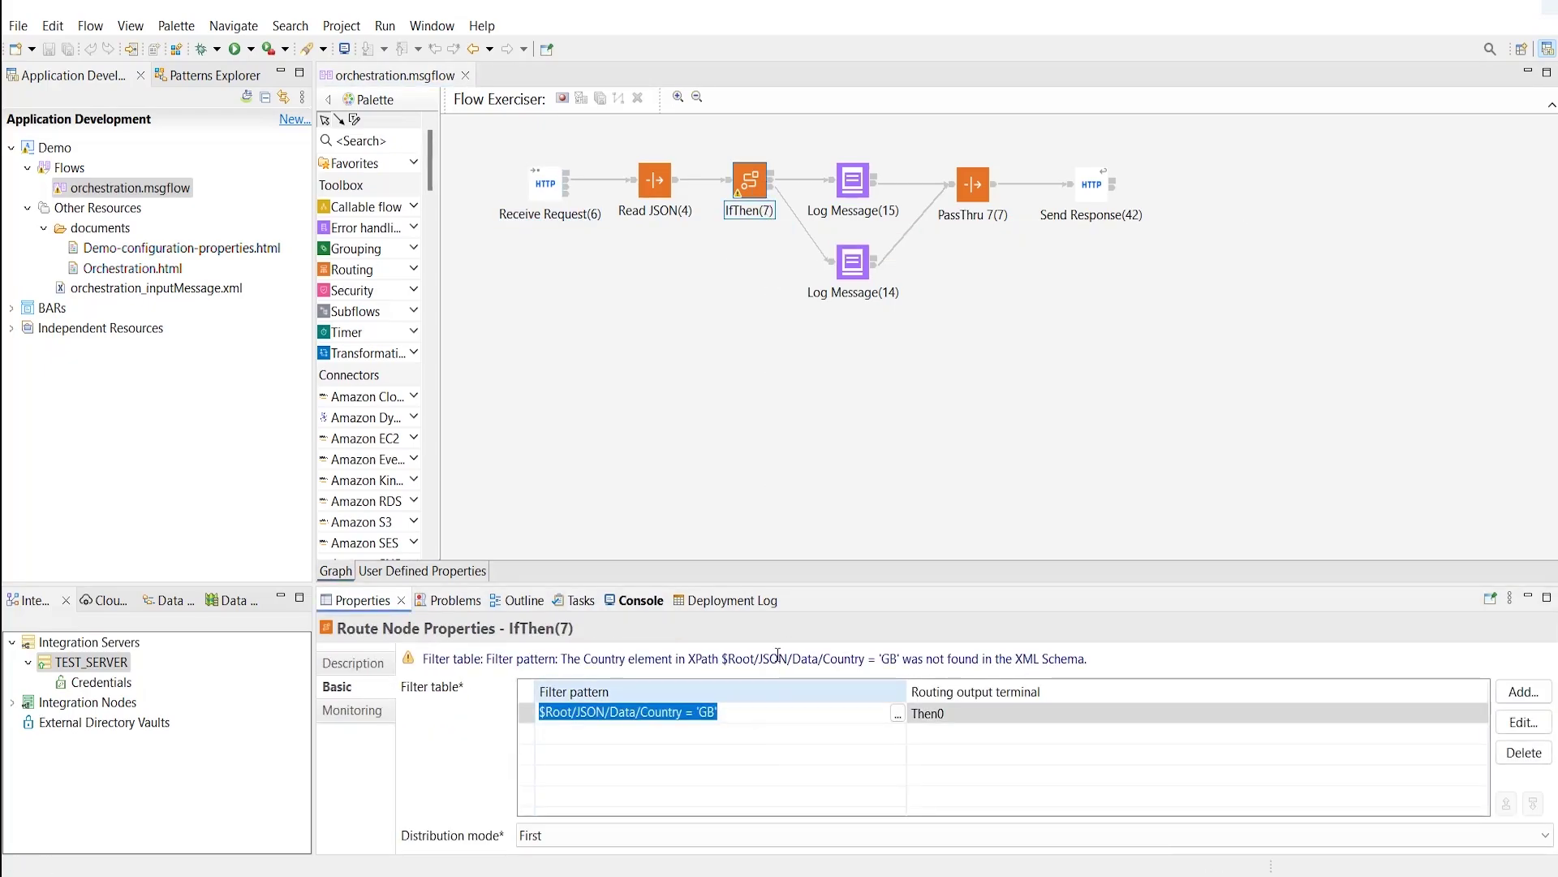
click(863, 195)
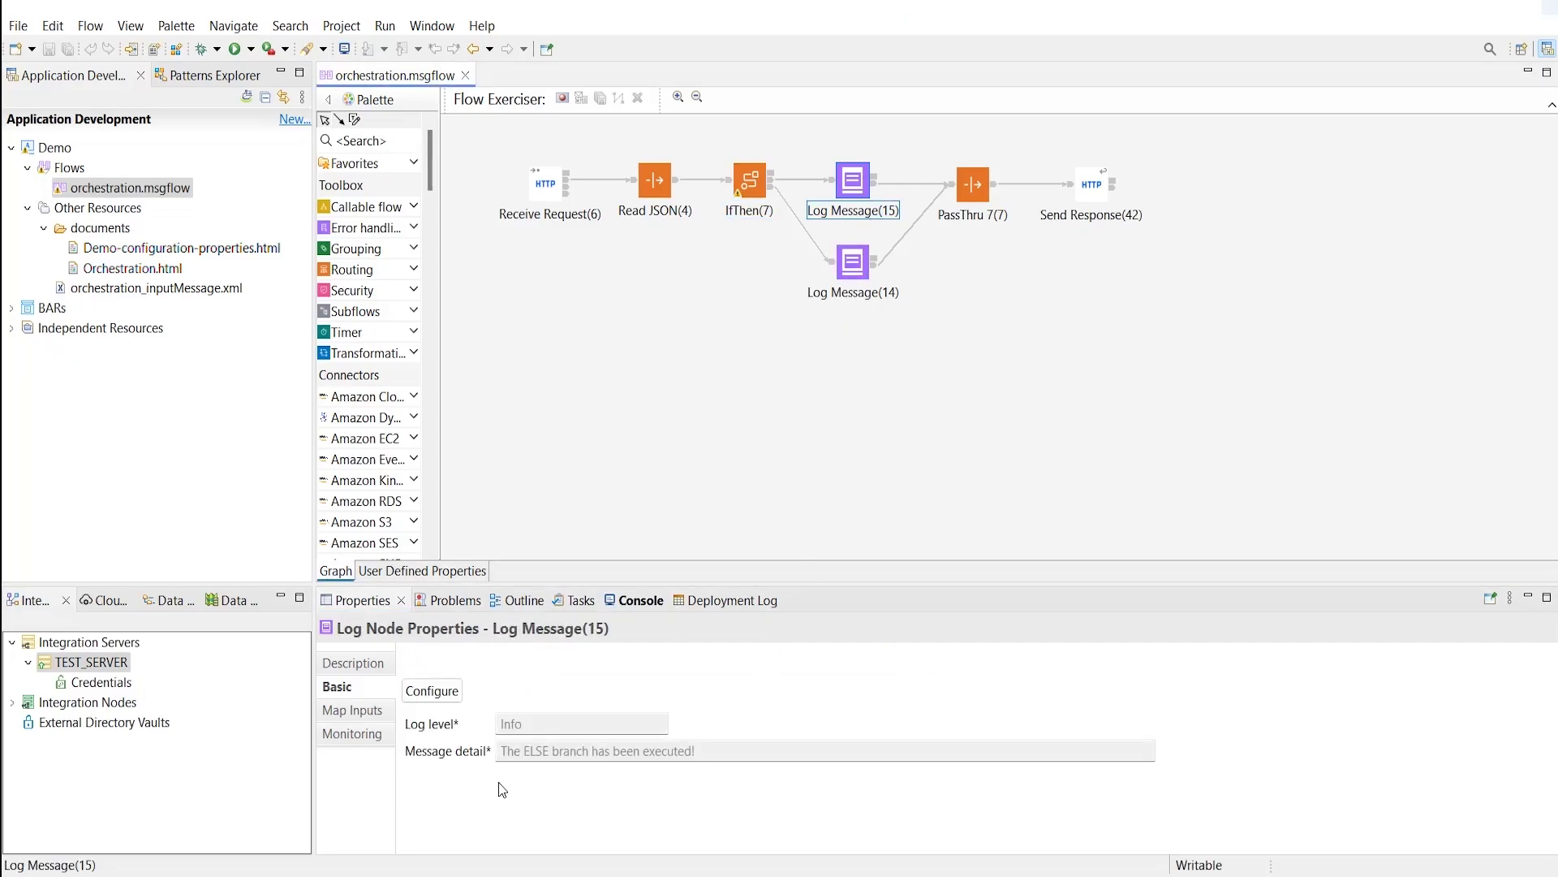
click(855, 283)
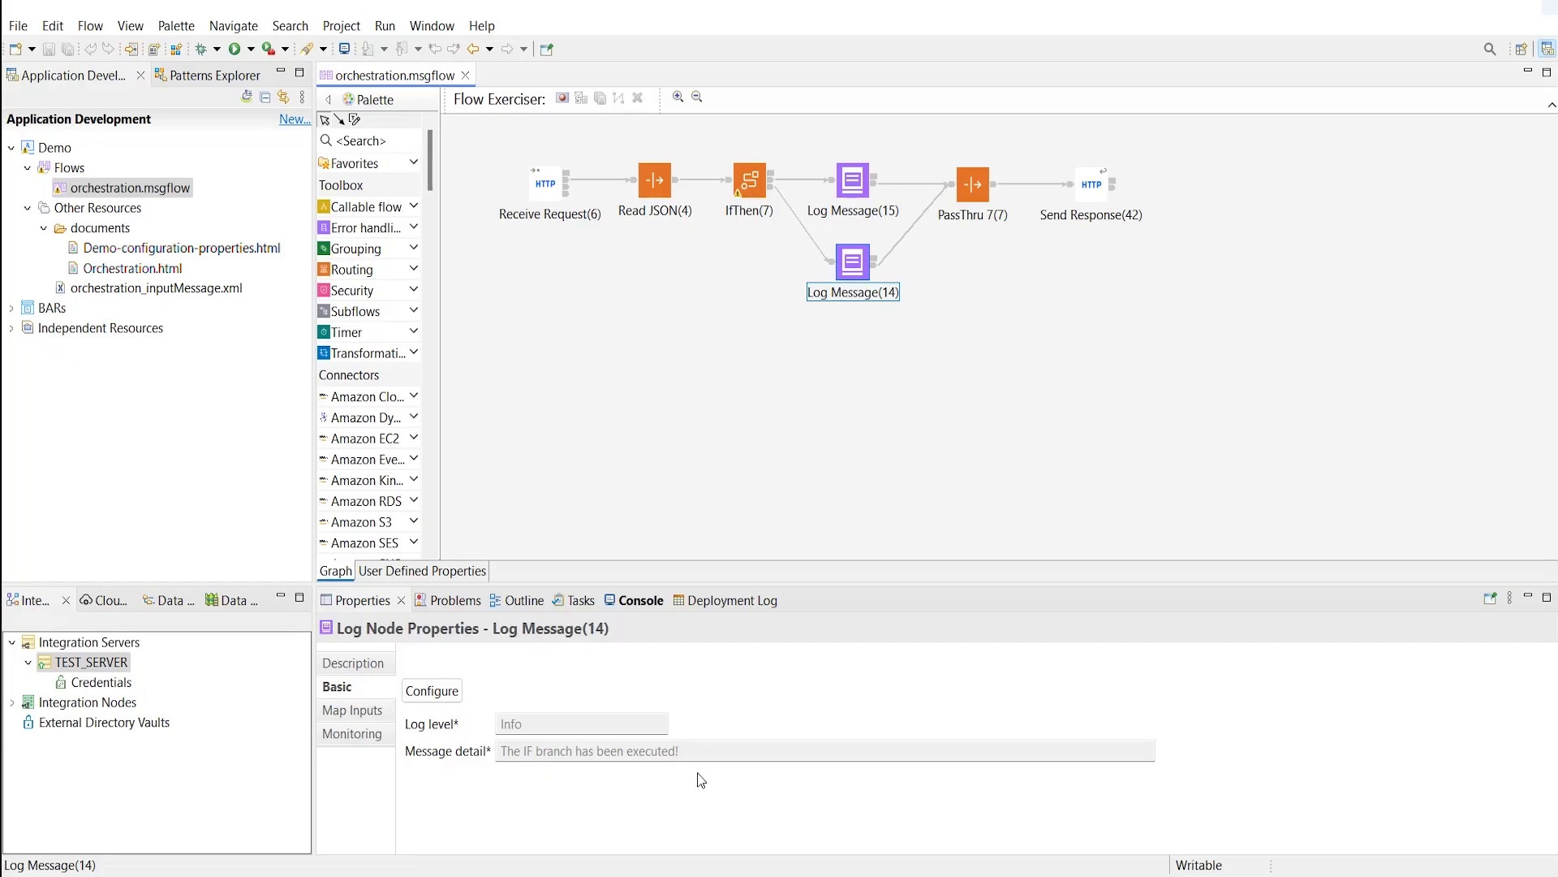
Step: Start the Flow Exerciser recording for the orchestration flow, deploying the owning Demo application to the integration server
click(561, 99)
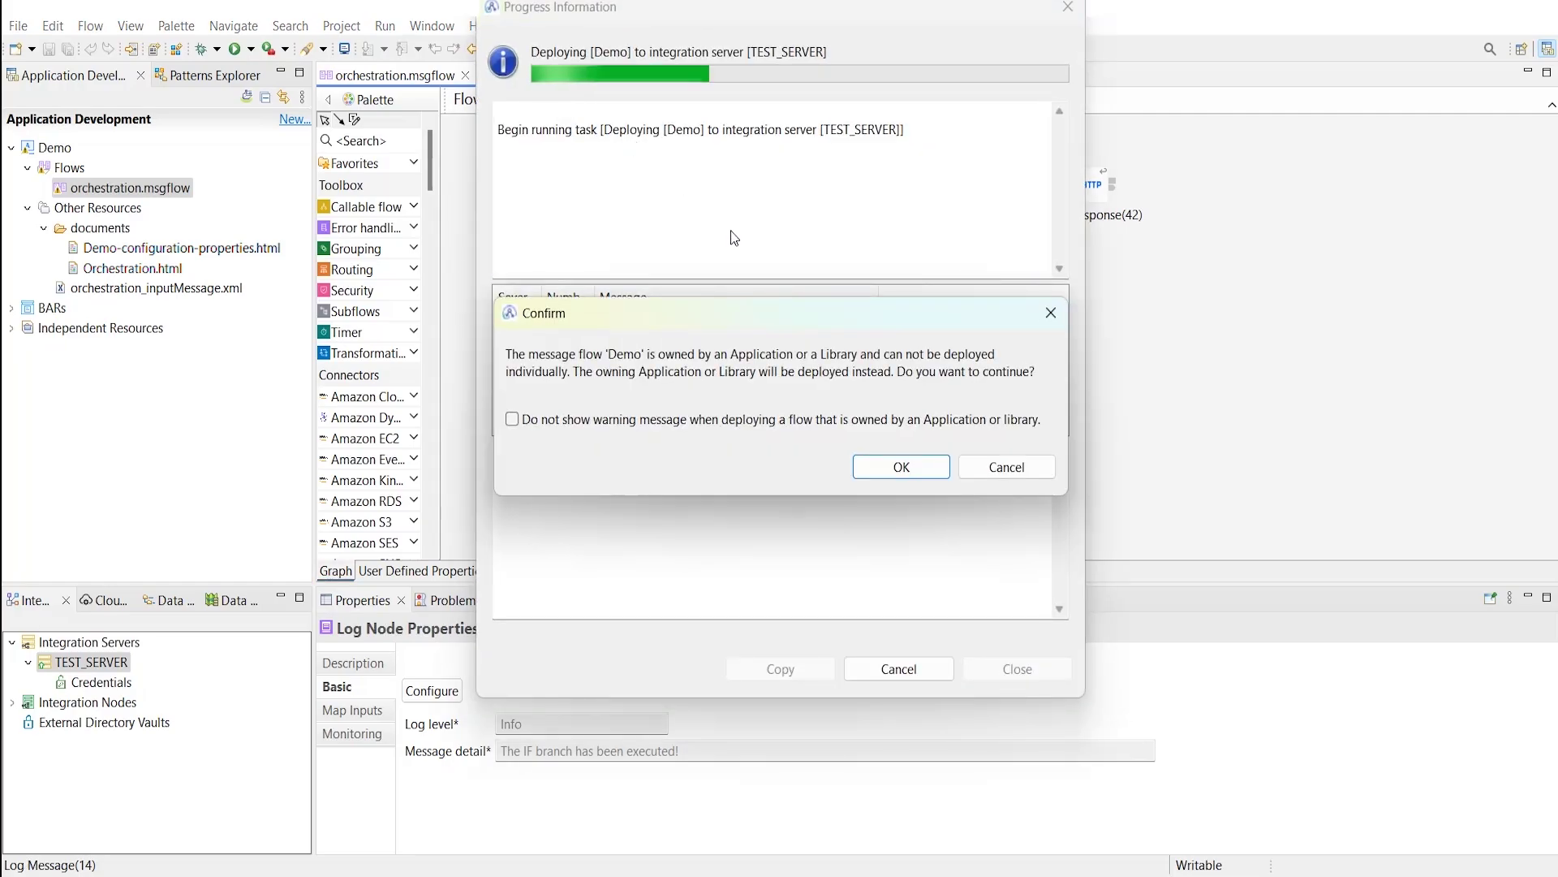
click(892, 467)
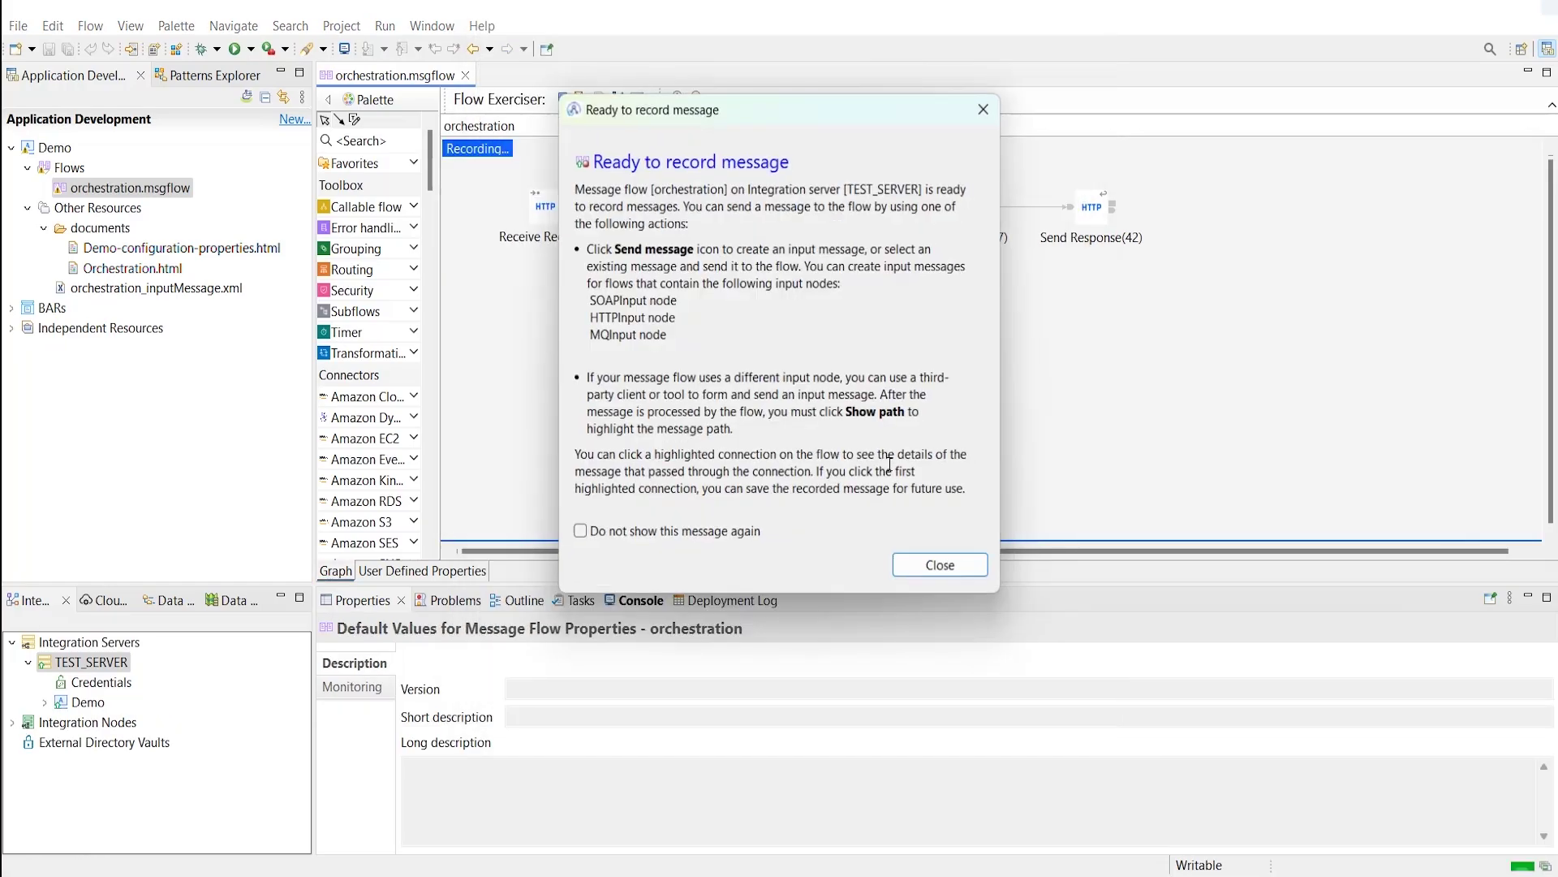
click(928, 572)
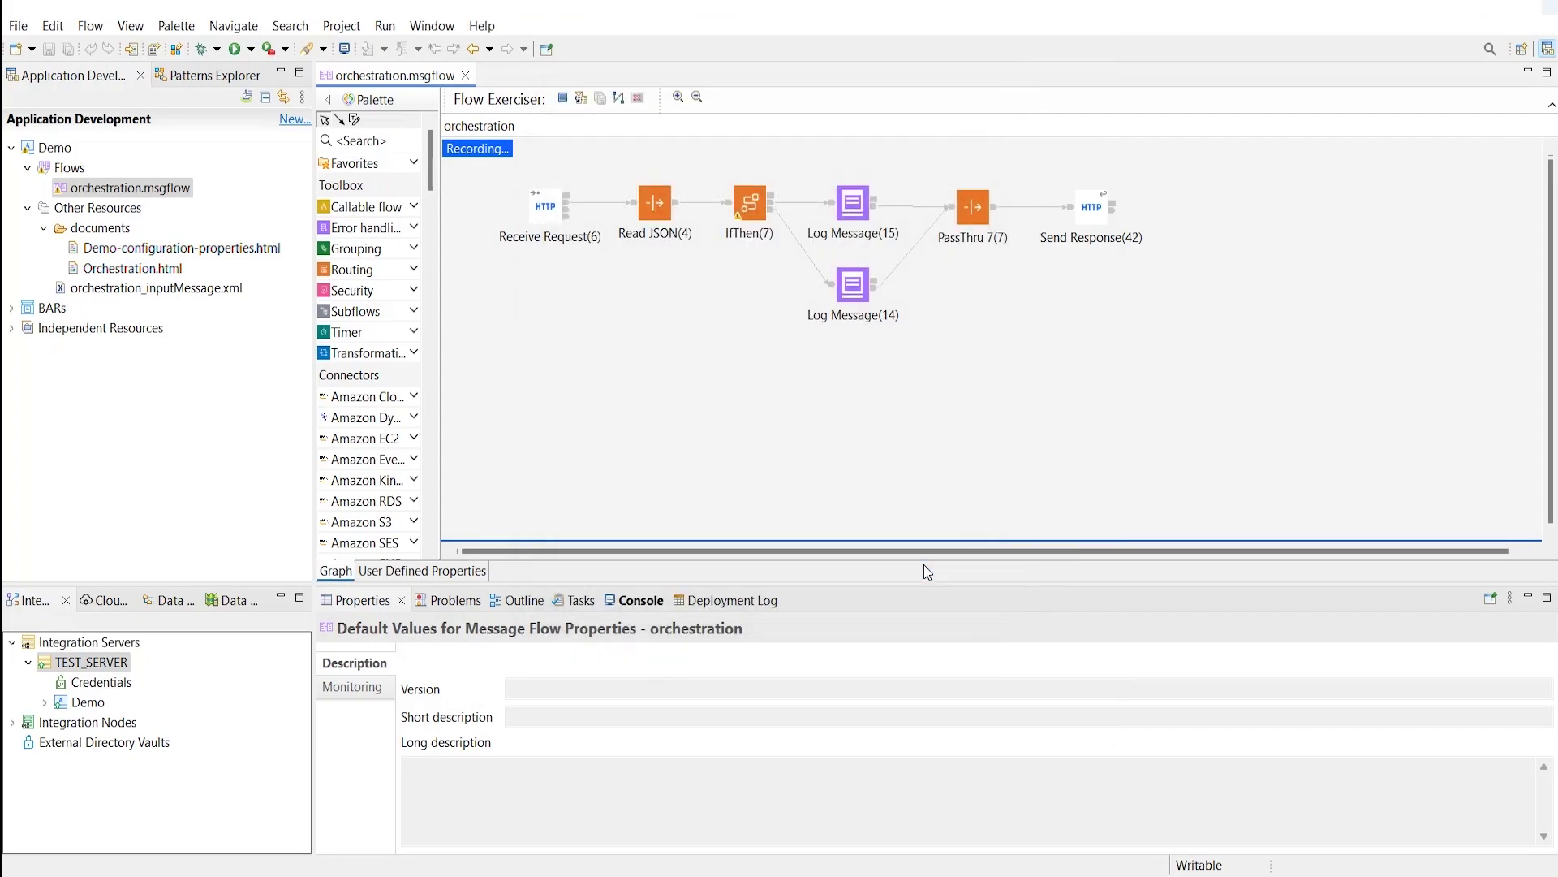
Step: Send the saved input message "new message 1", with Country set to GB, to the Receive Request(6) node
click(581, 99)
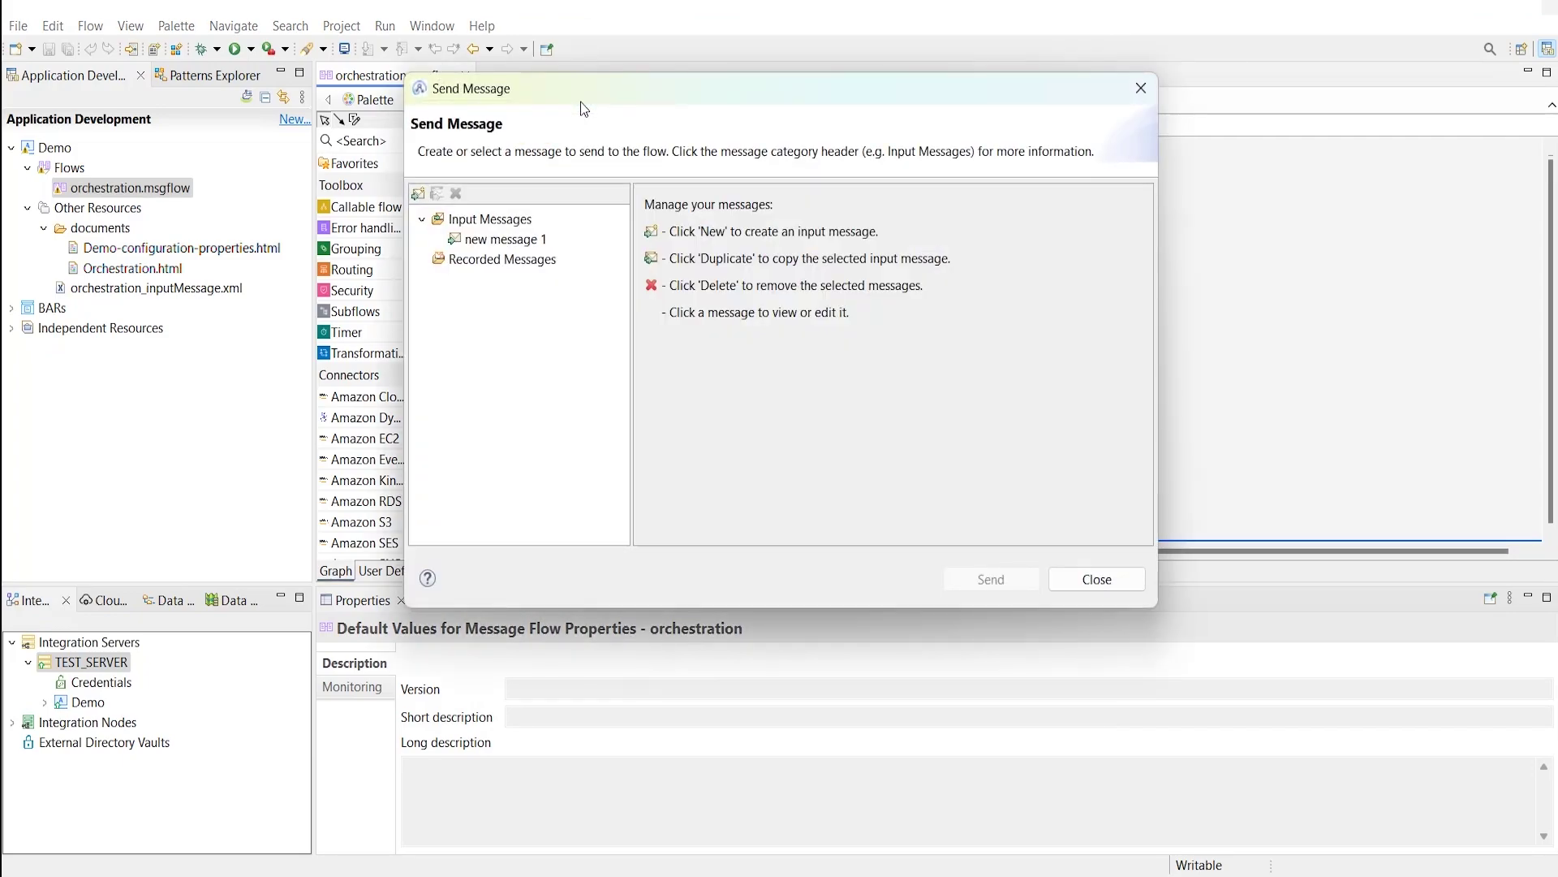
click(531, 243)
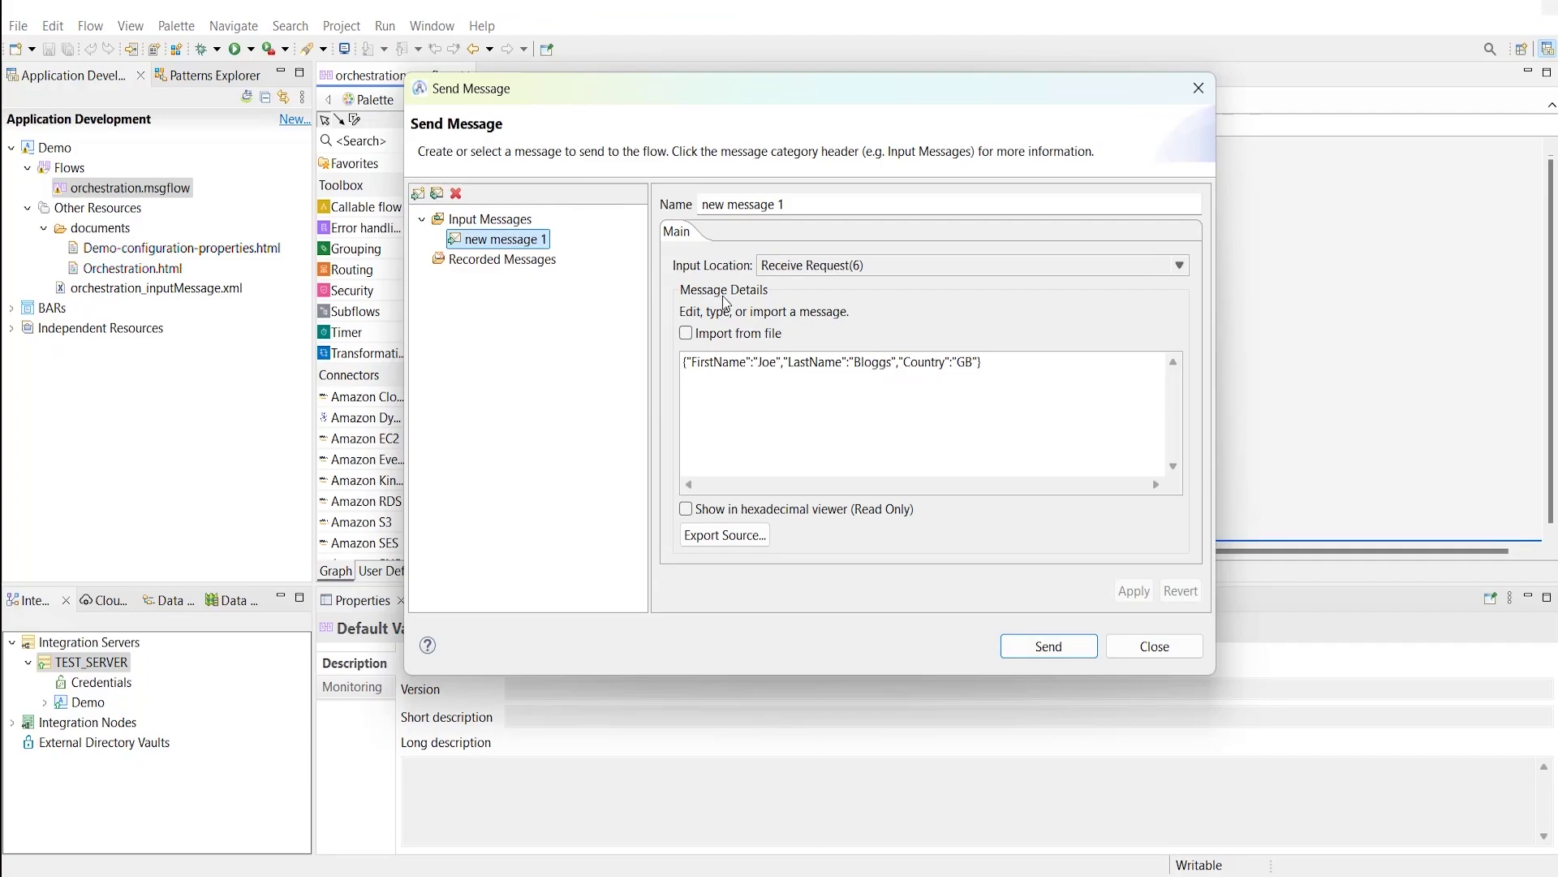
drag(983, 362, 953, 365)
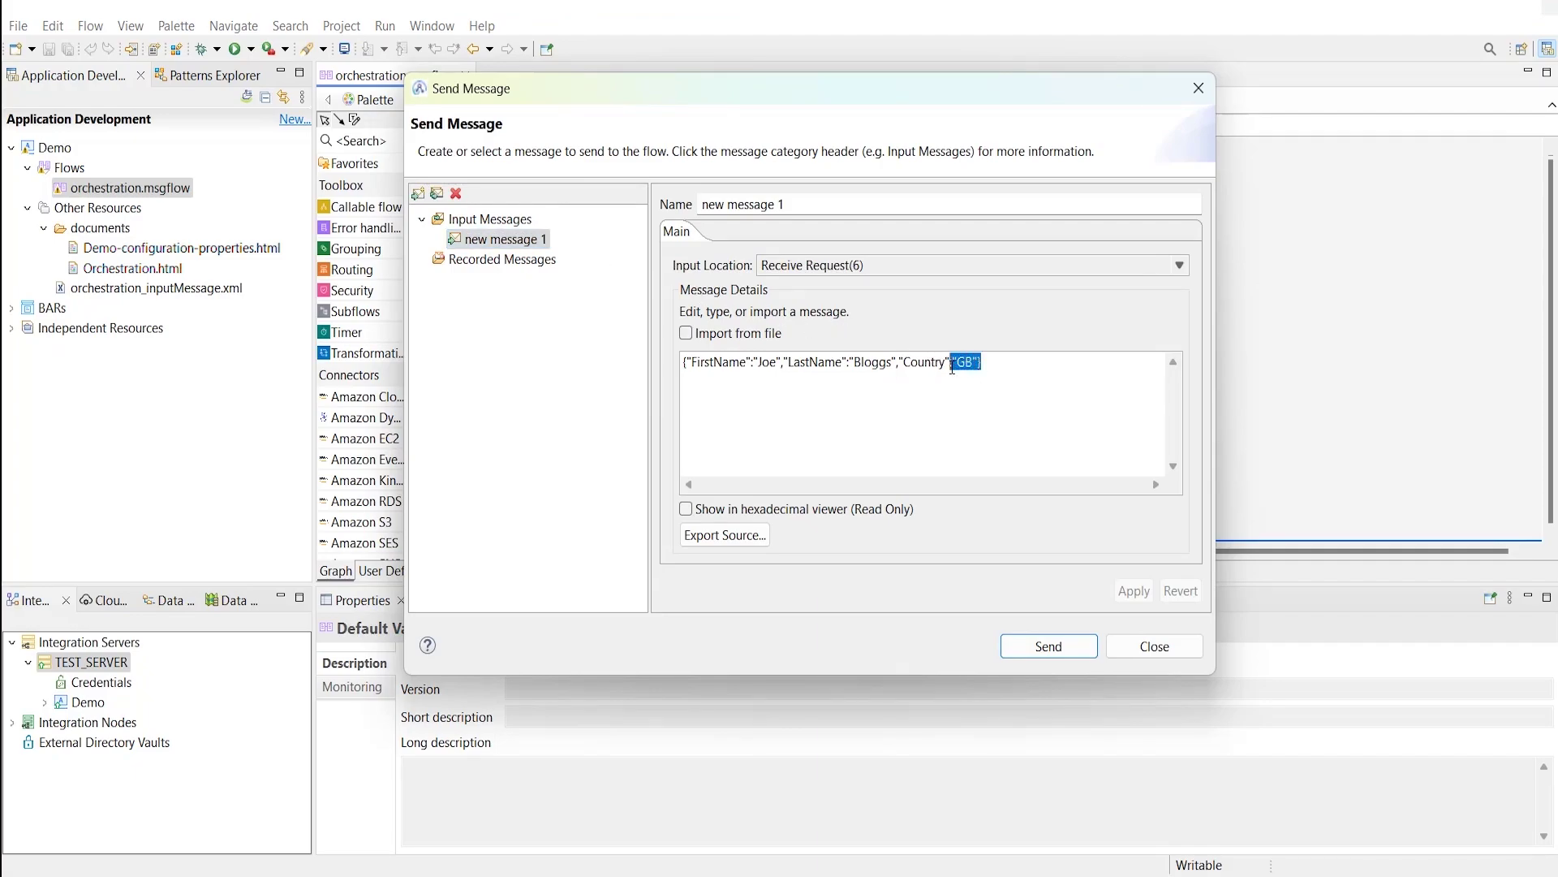
click(1049, 647)
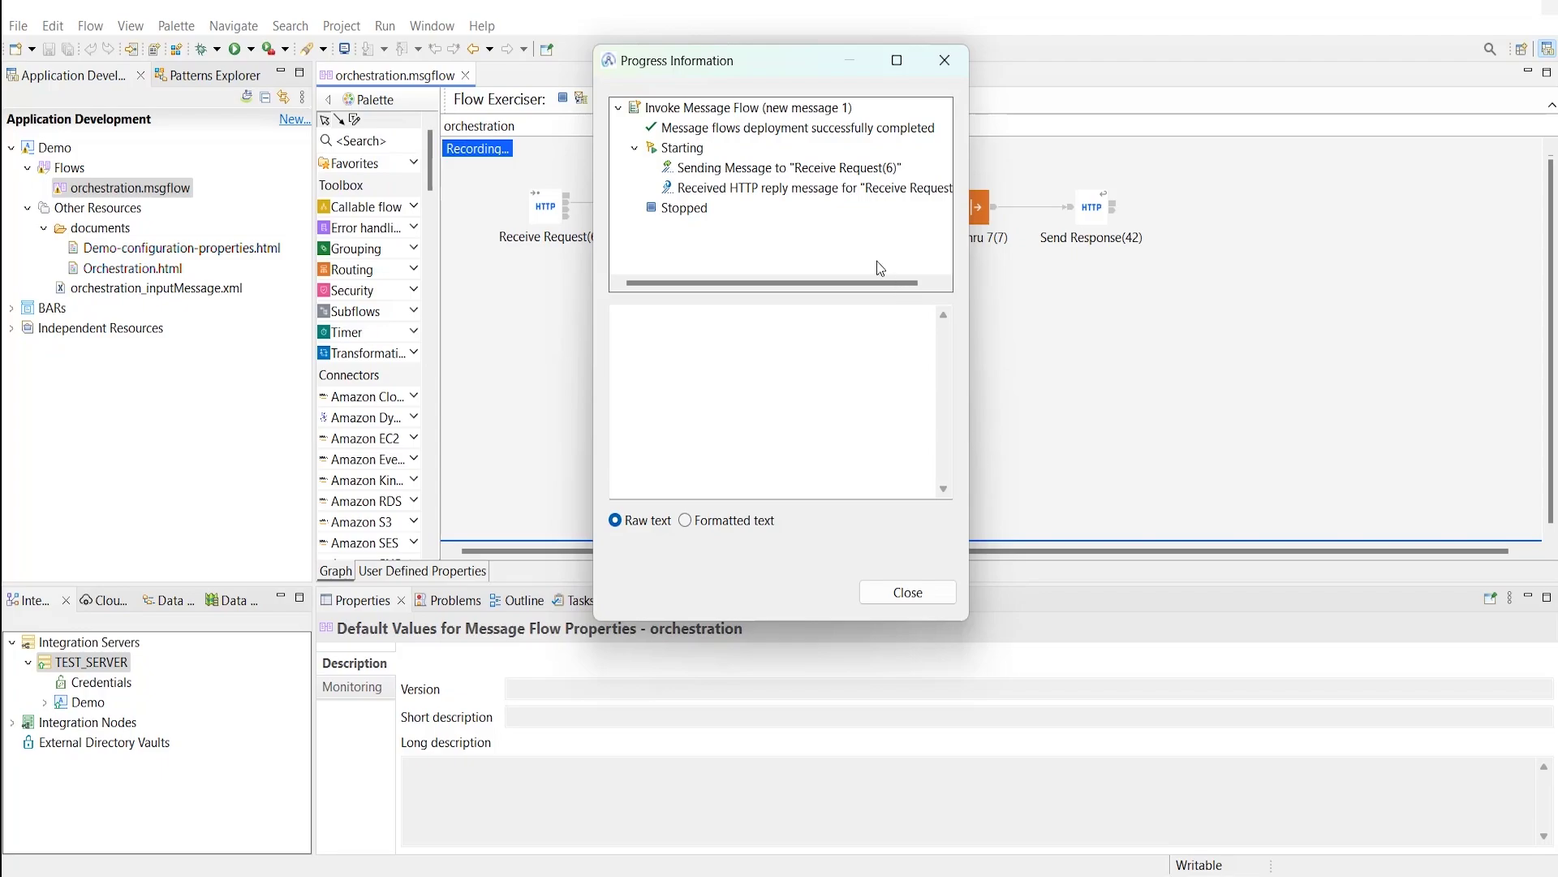
Step: Inspect the HTTP reply message received for Receive Request(6) and close the progress information
click(836, 188)
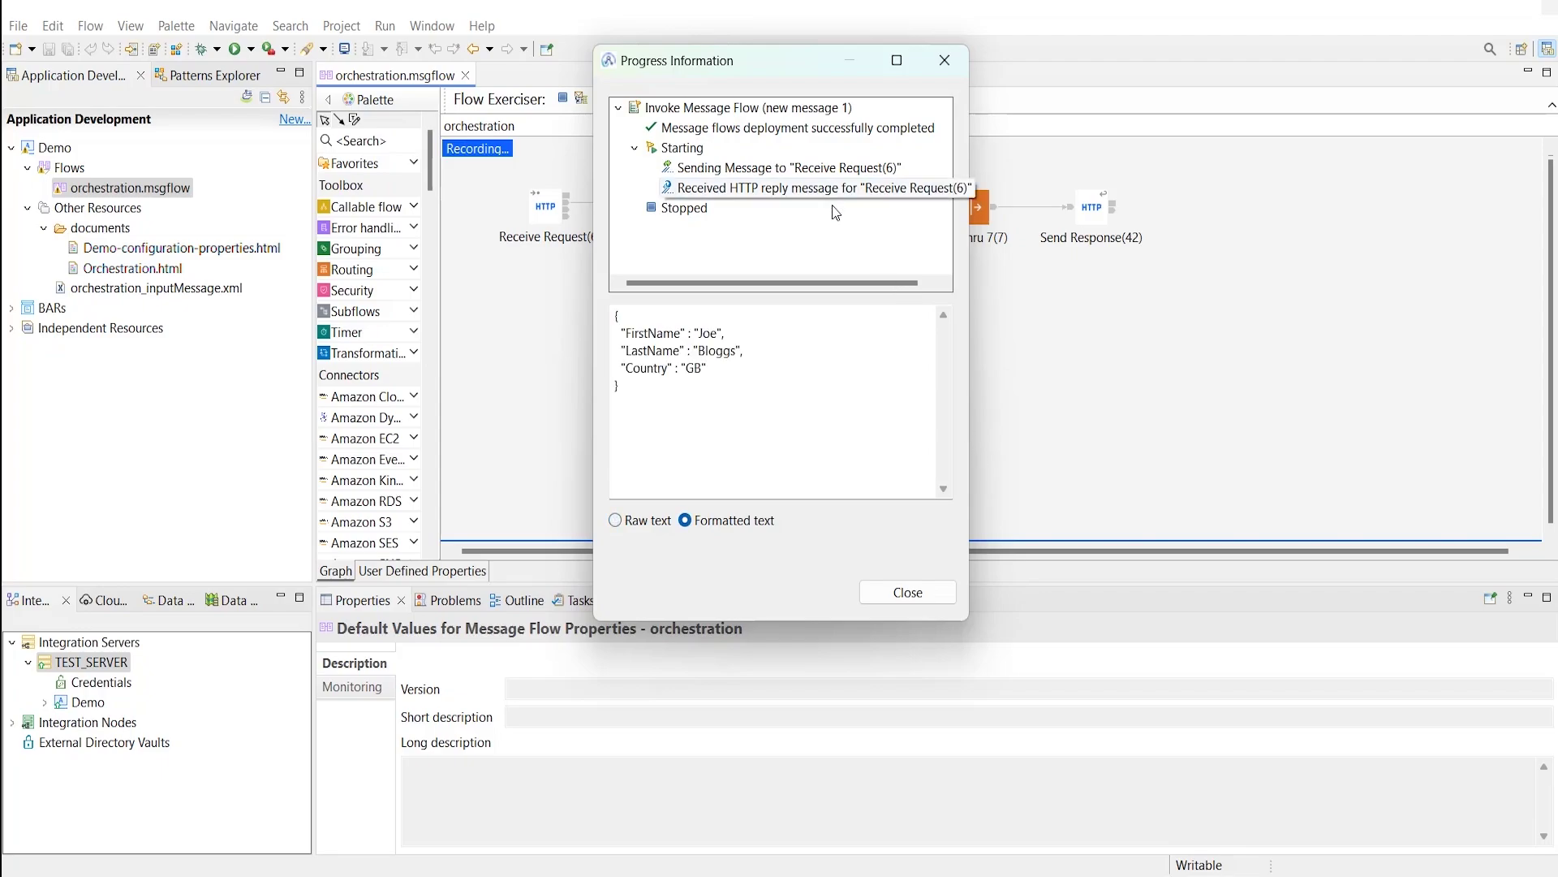
drag(616, 329, 711, 411)
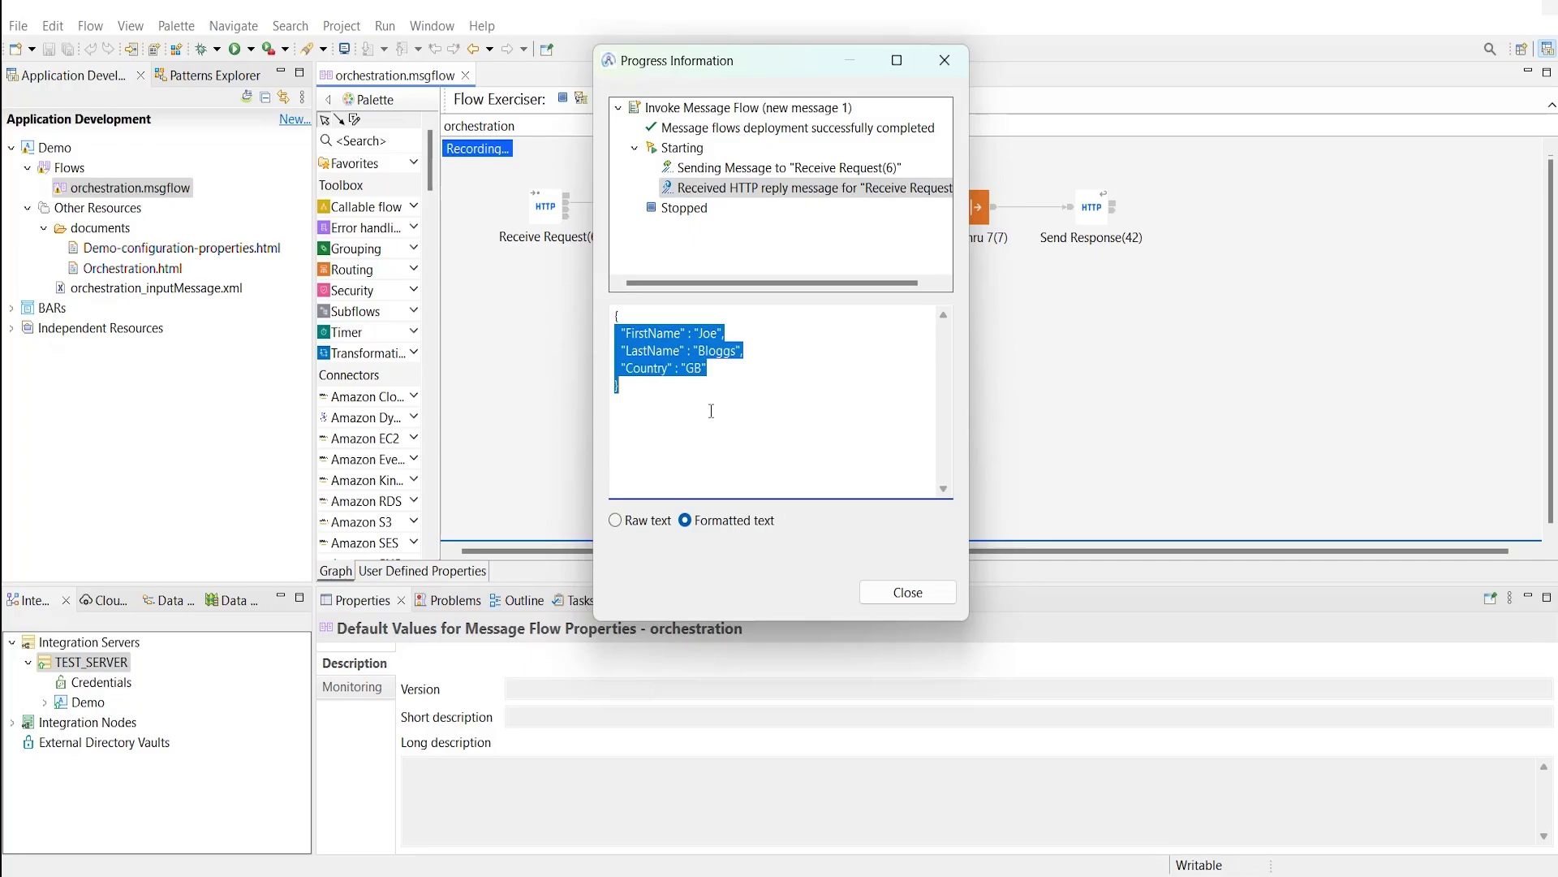
click(913, 593)
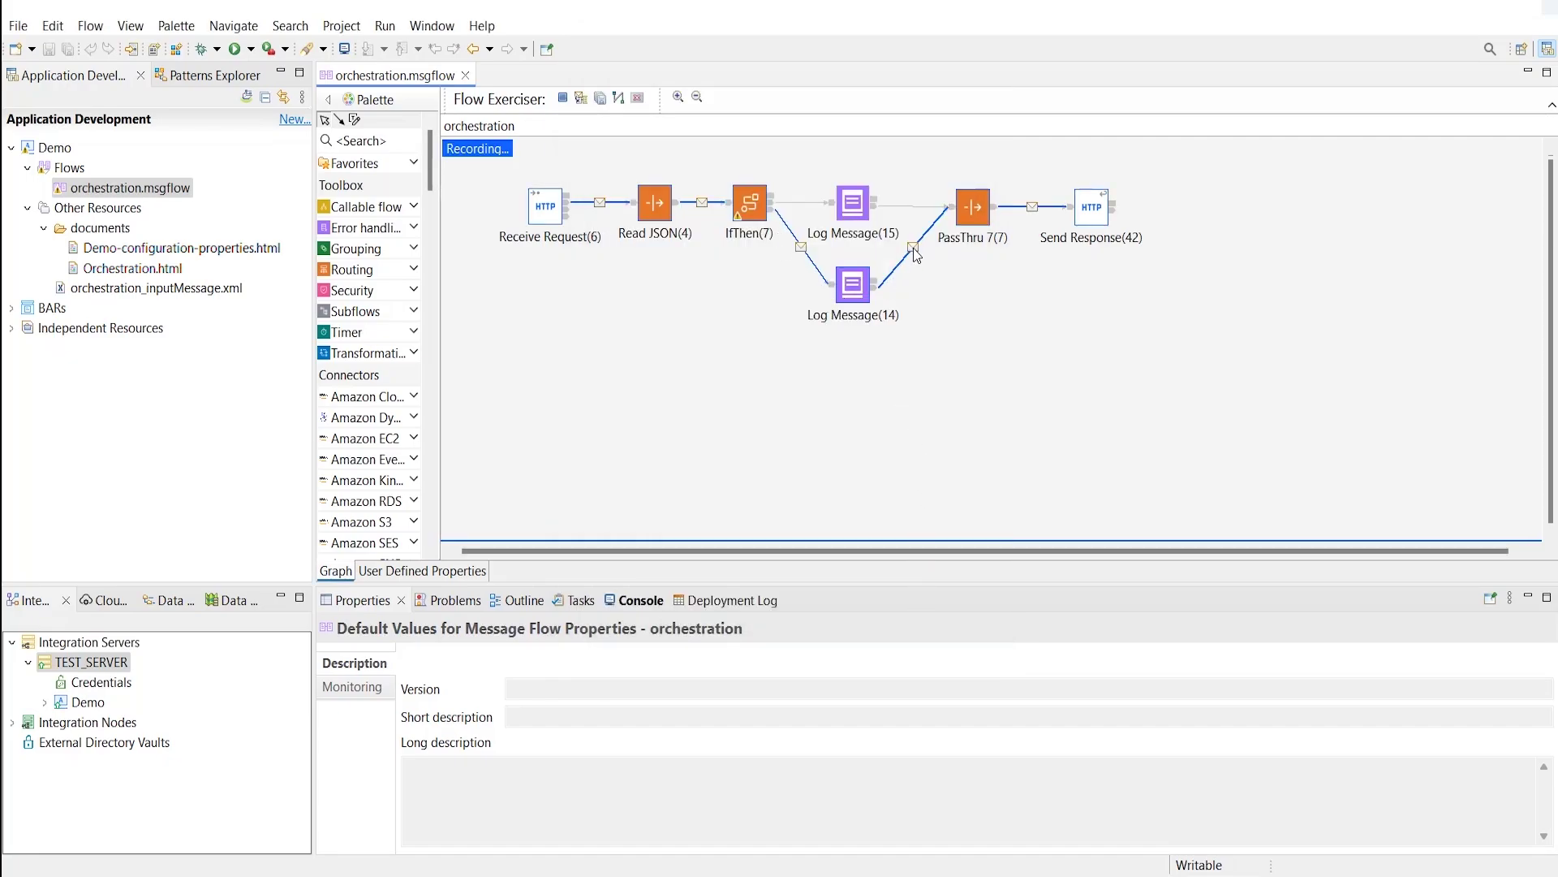
Step: Examine the recorded message's Country value between Log Message(14) and PassThru 7(7), and stop recording to return the flow to edit mode
click(913, 248)
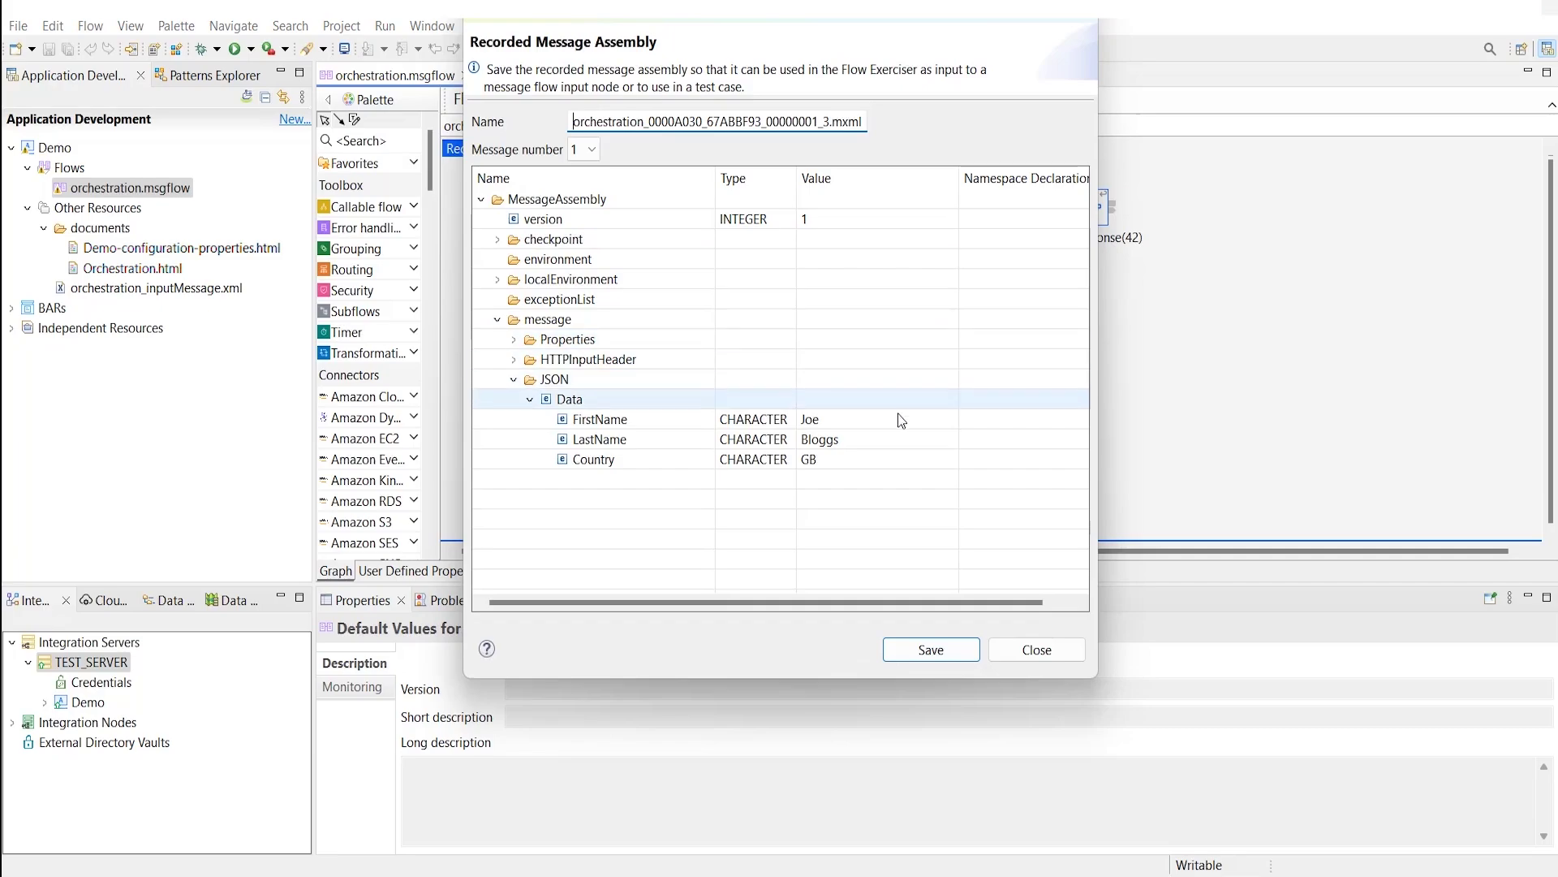
click(880, 461)
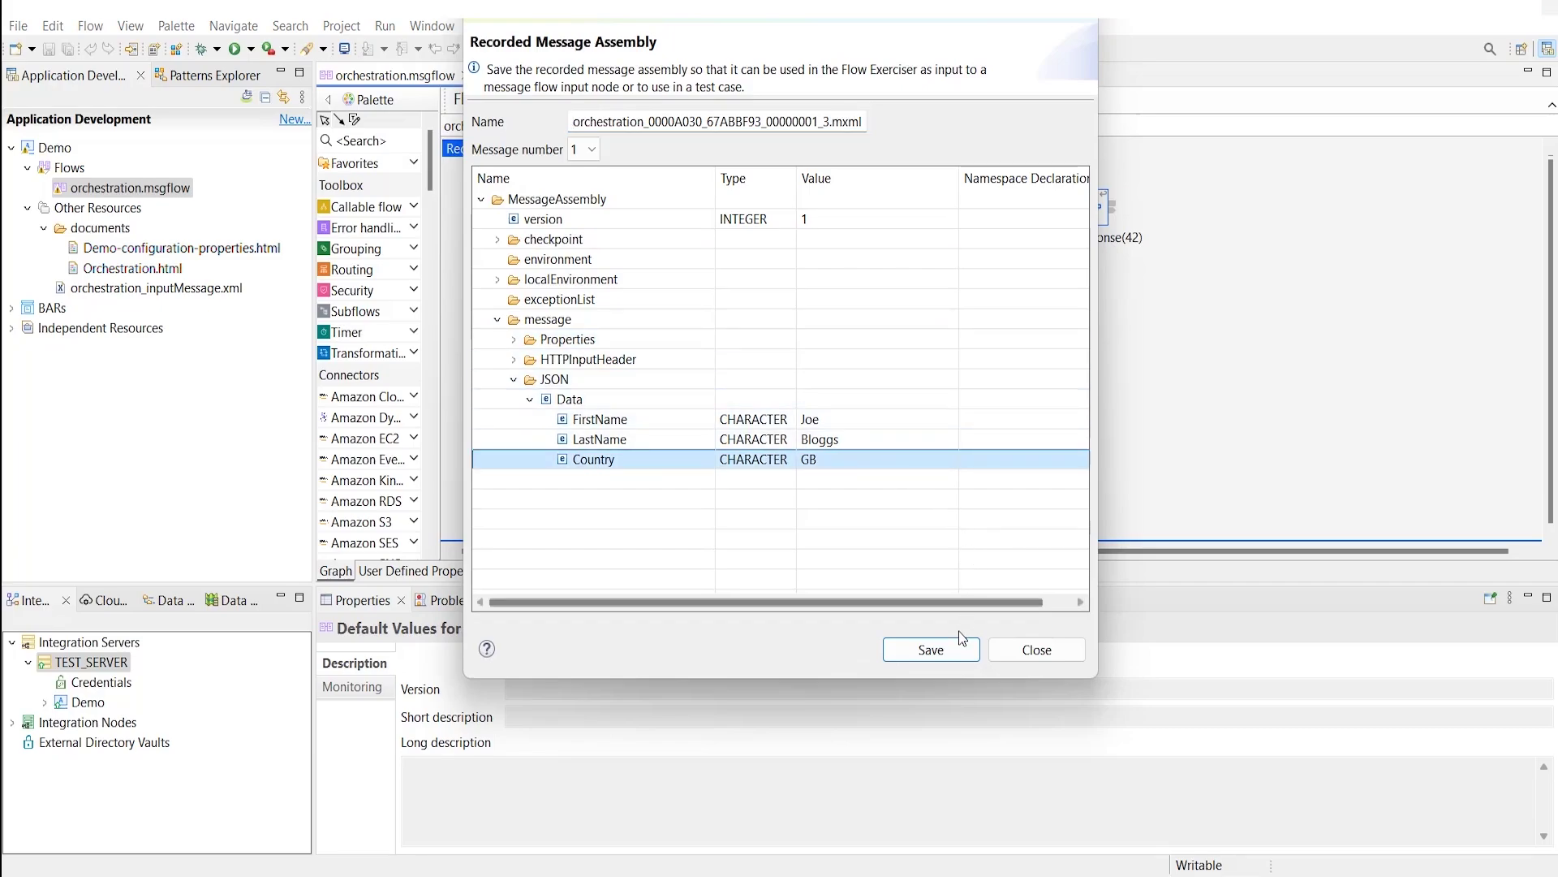
click(1035, 650)
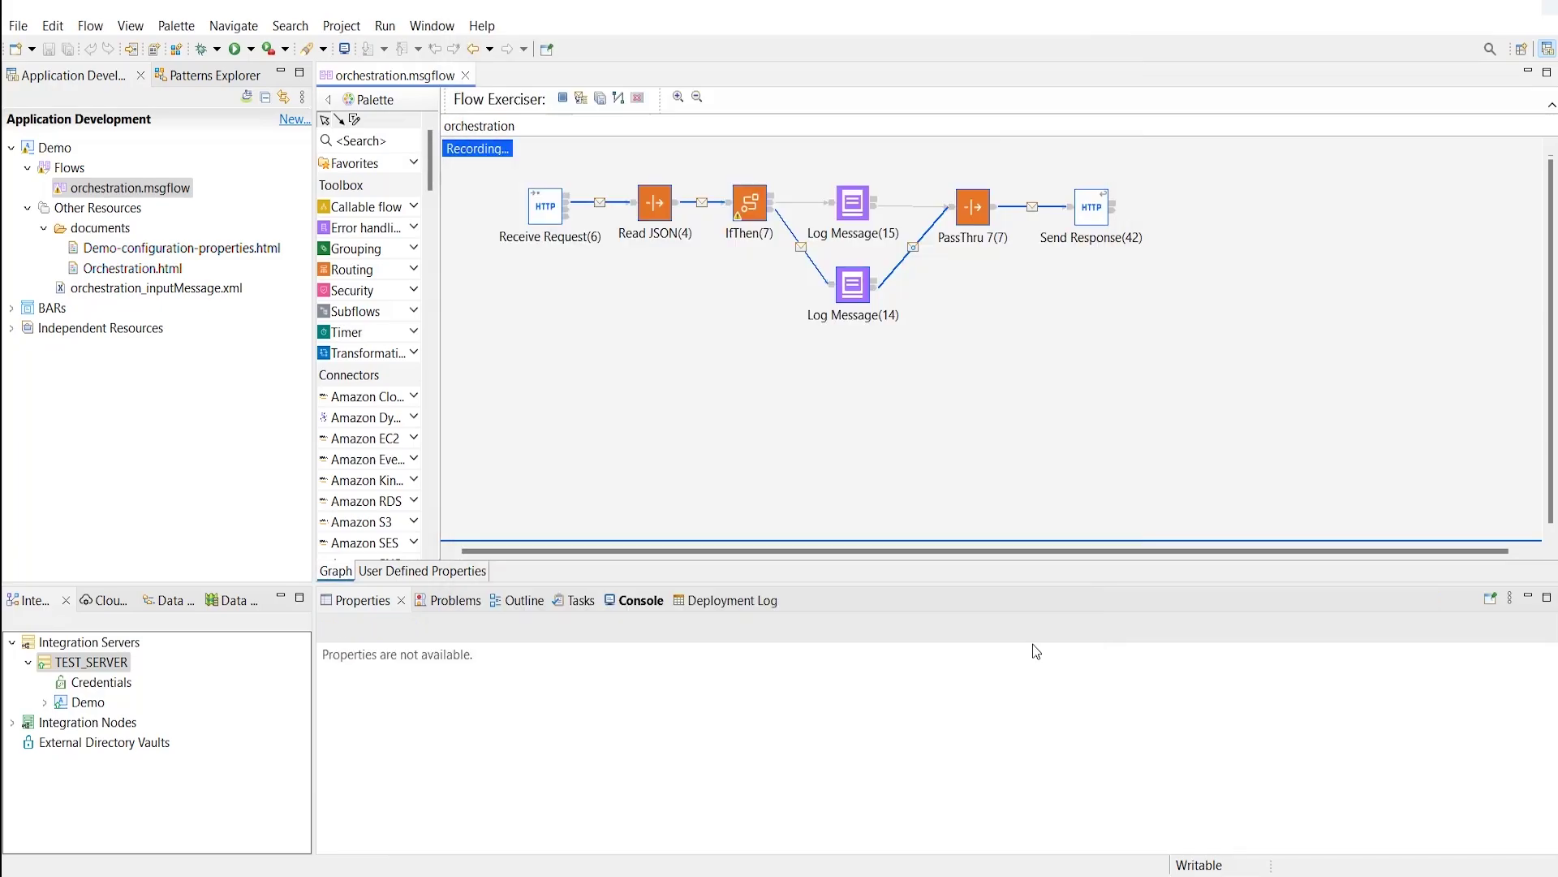
click(562, 99)
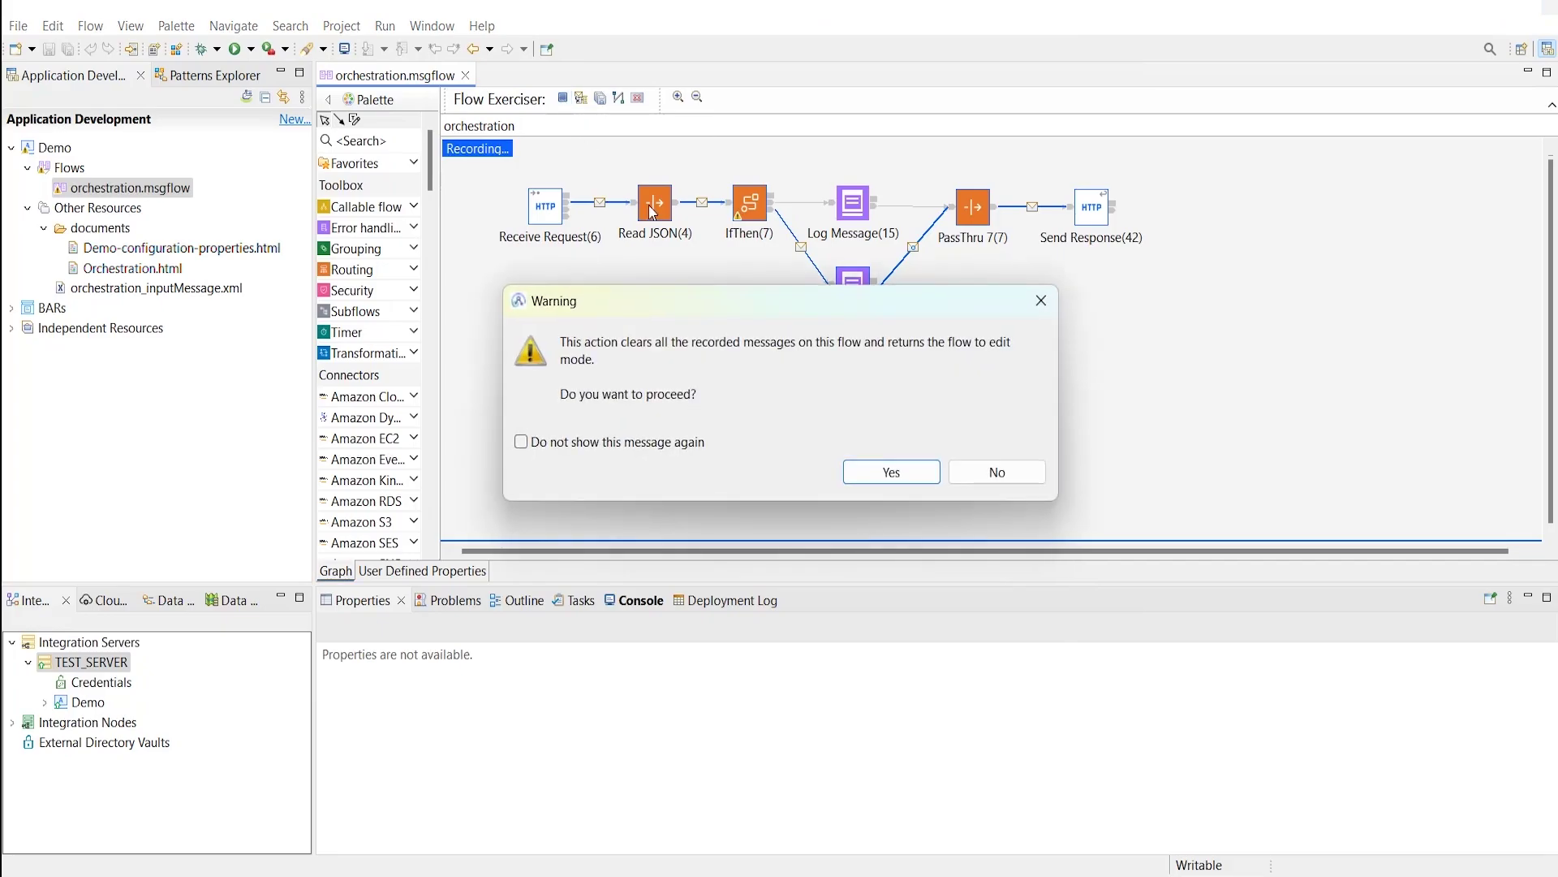
click(866, 471)
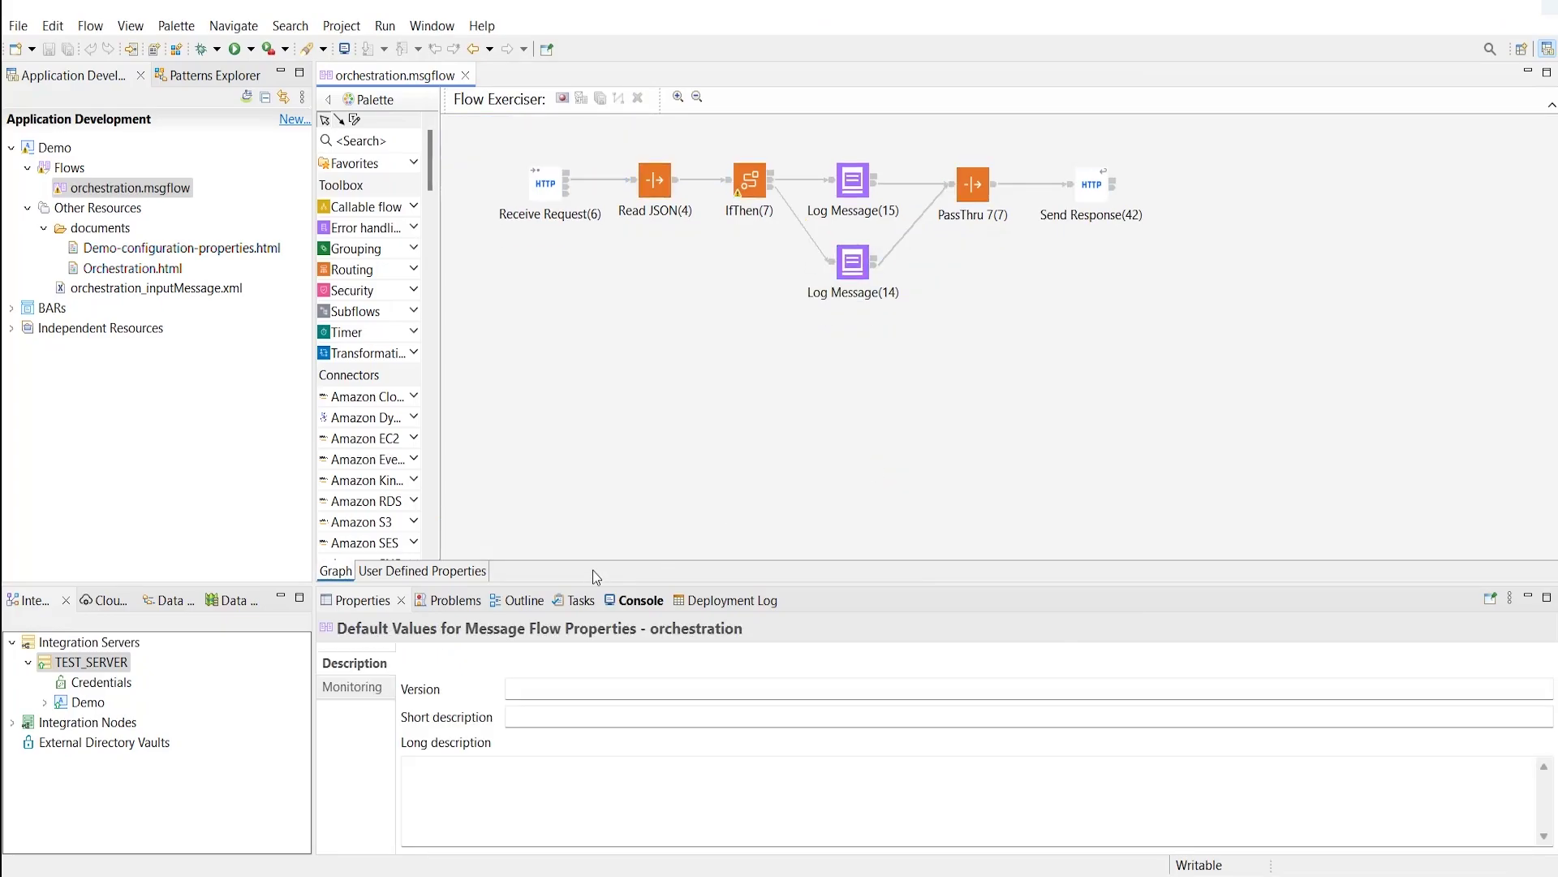
Step: Launch the web user interface for TEST_SERVER and open the orchestration message flow of the Demo application
right_click(120, 661)
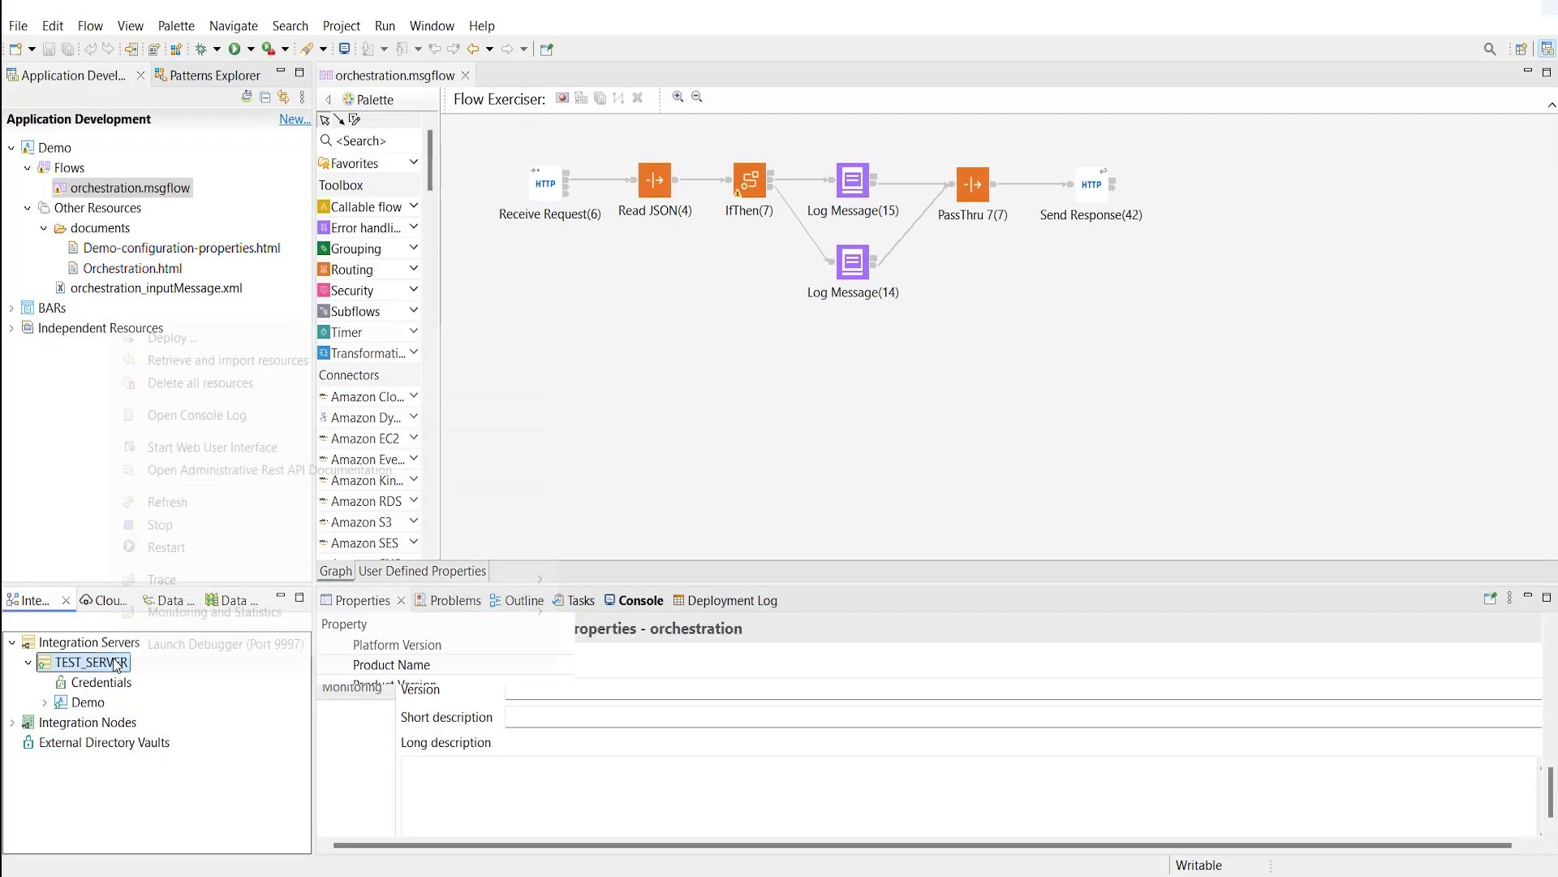
click(211, 447)
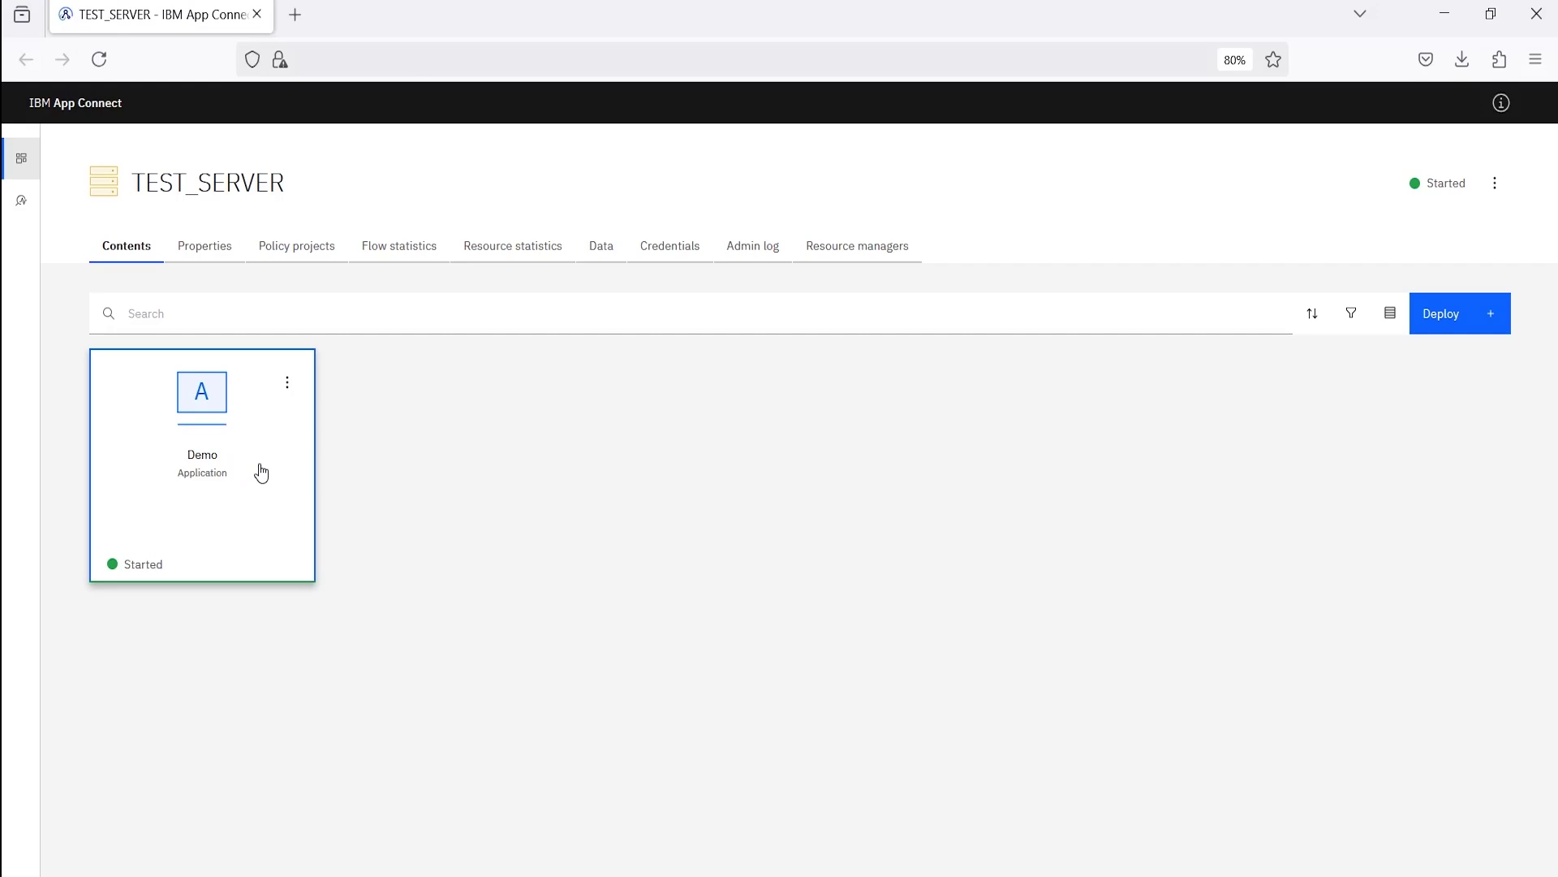
click(260, 469)
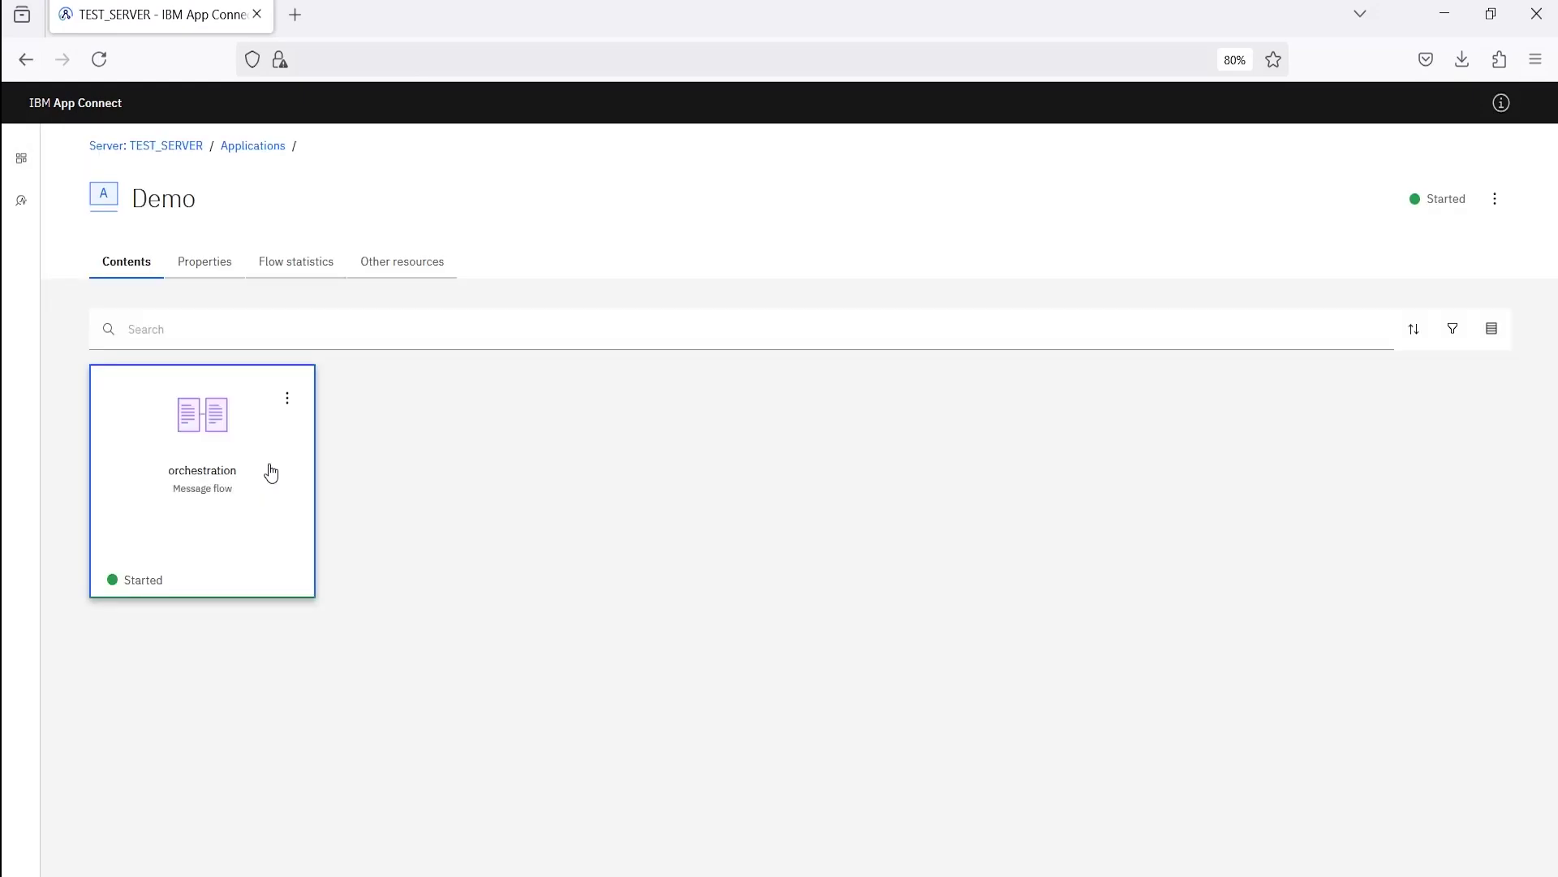
click(268, 473)
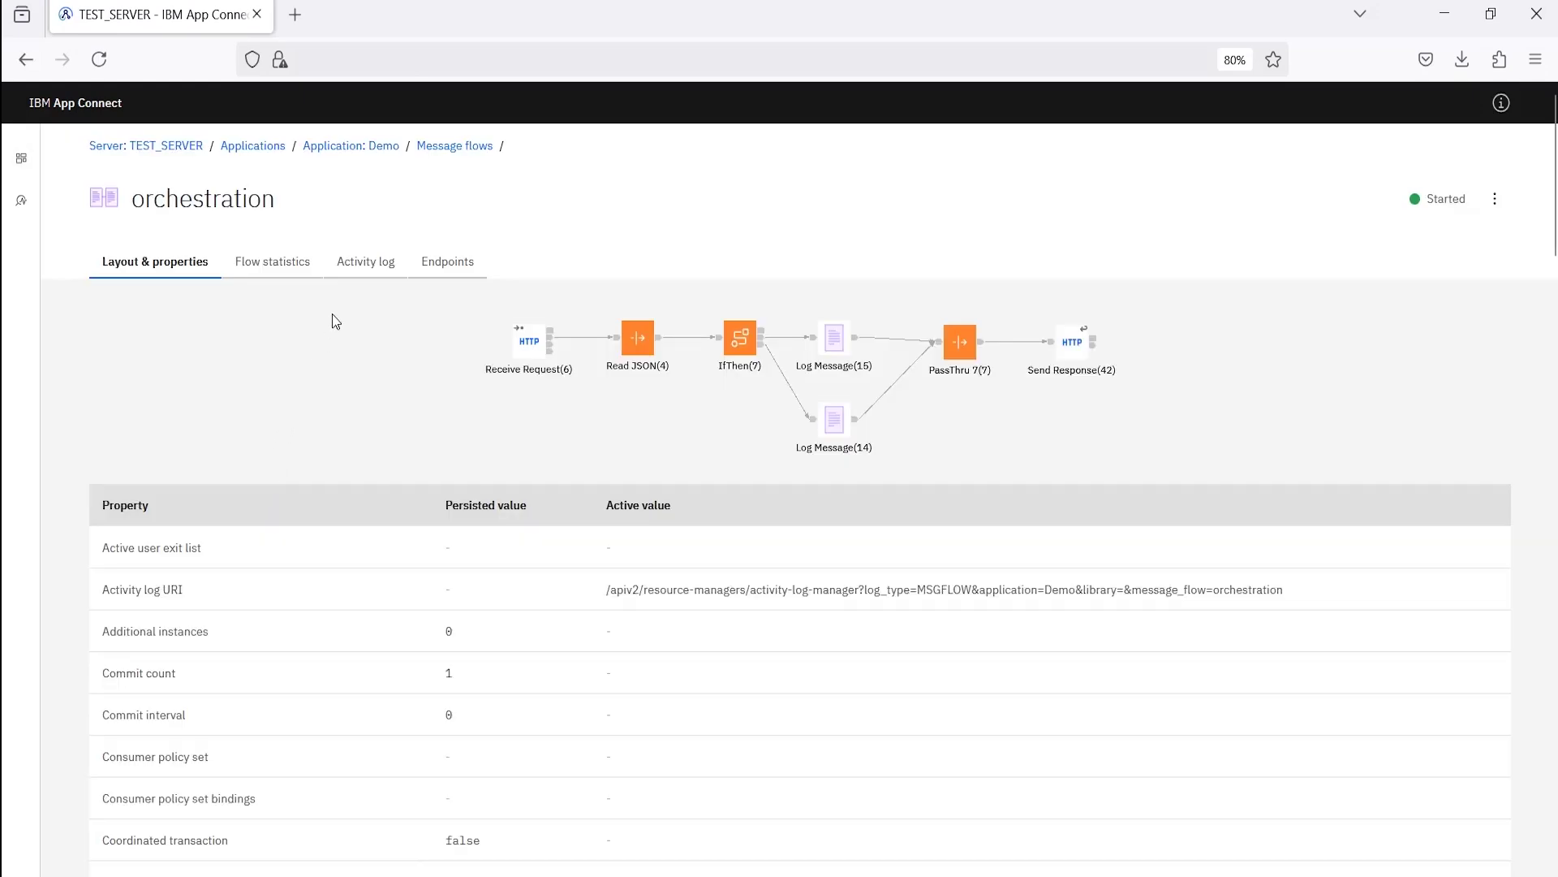
Step: Fetch the orchestration flow's activity log and examine the message logged by Log Message(14)
click(373, 265)
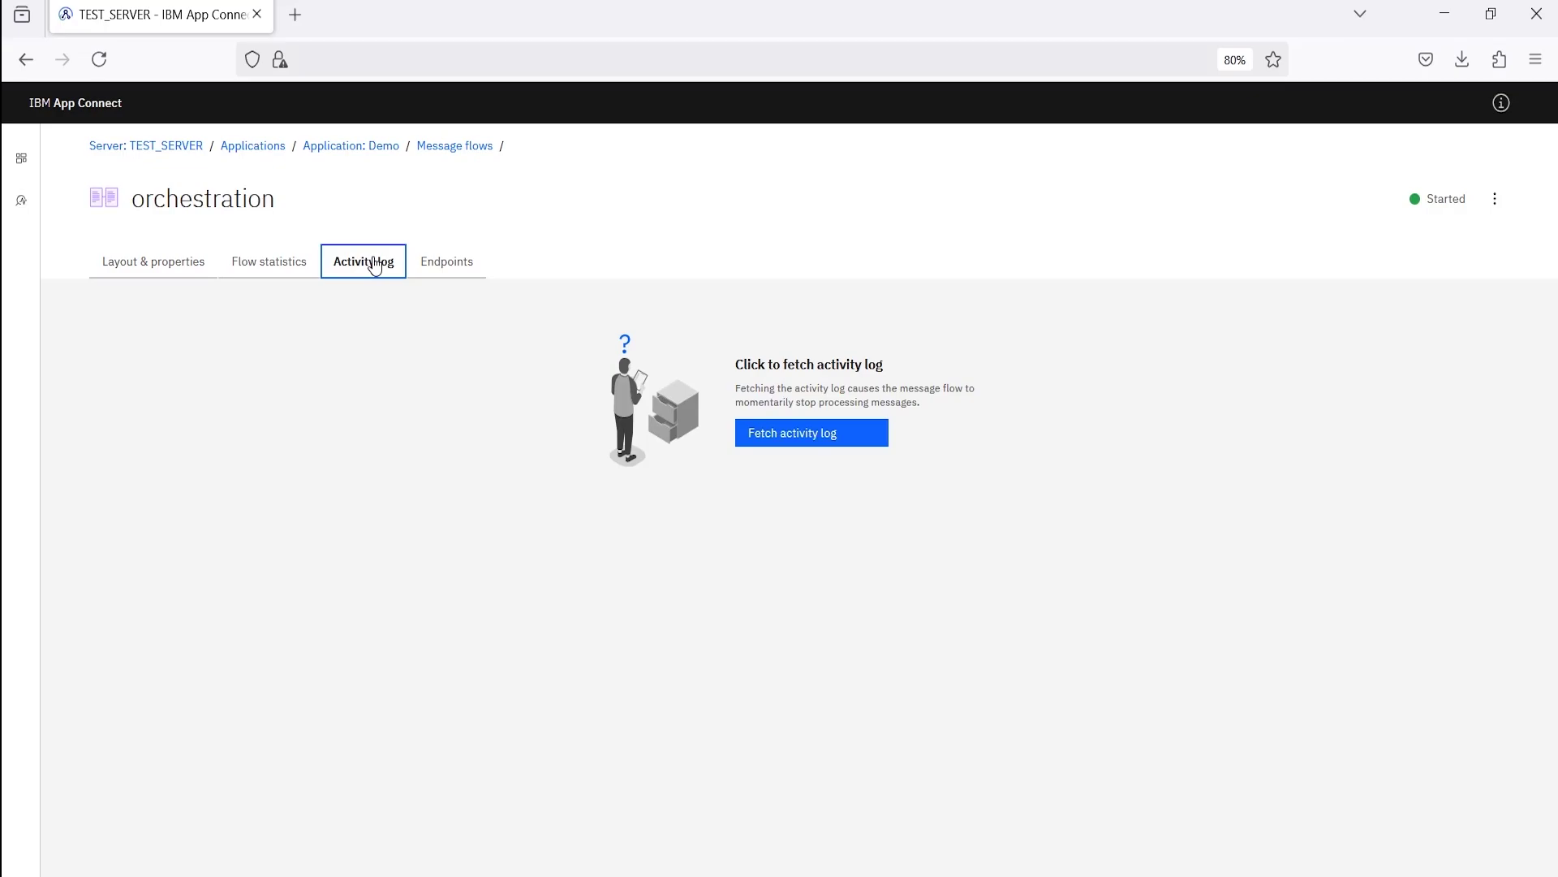
click(788, 446)
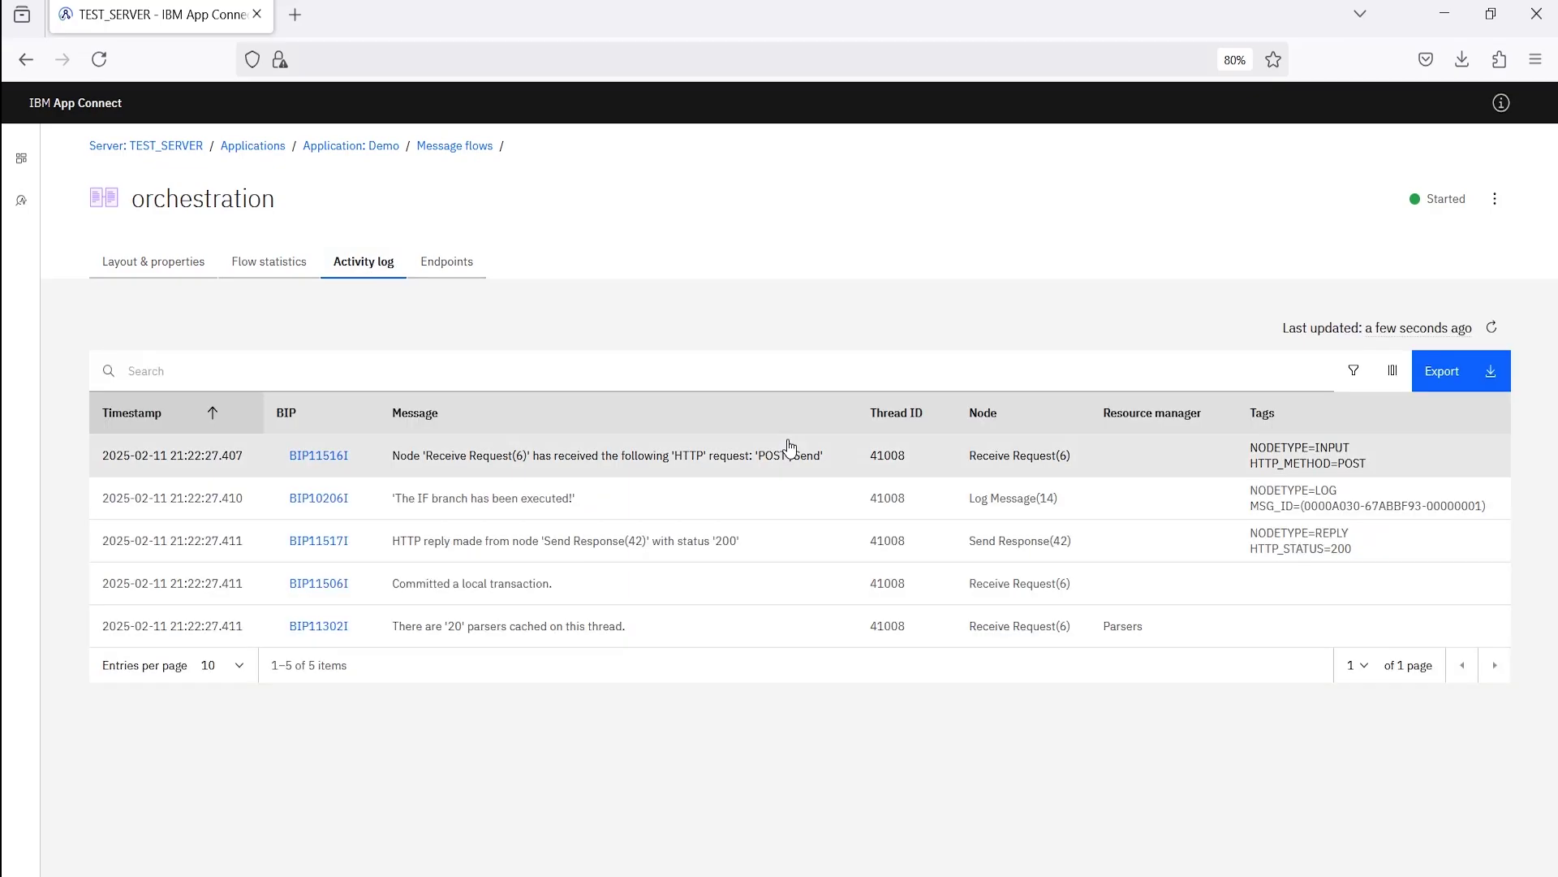
drag(635, 498, 341, 490)
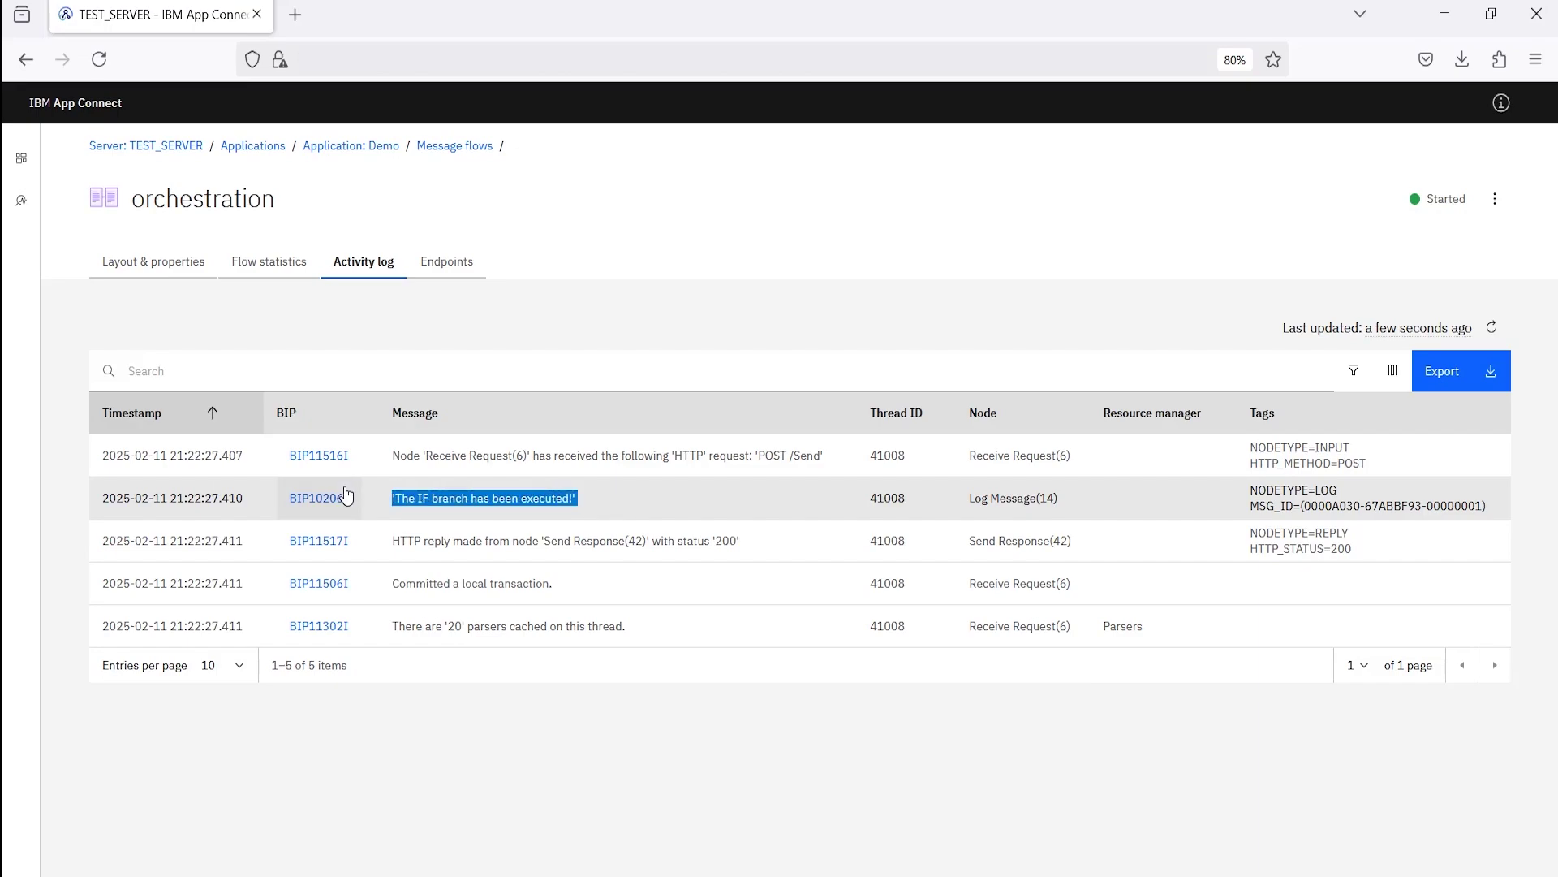